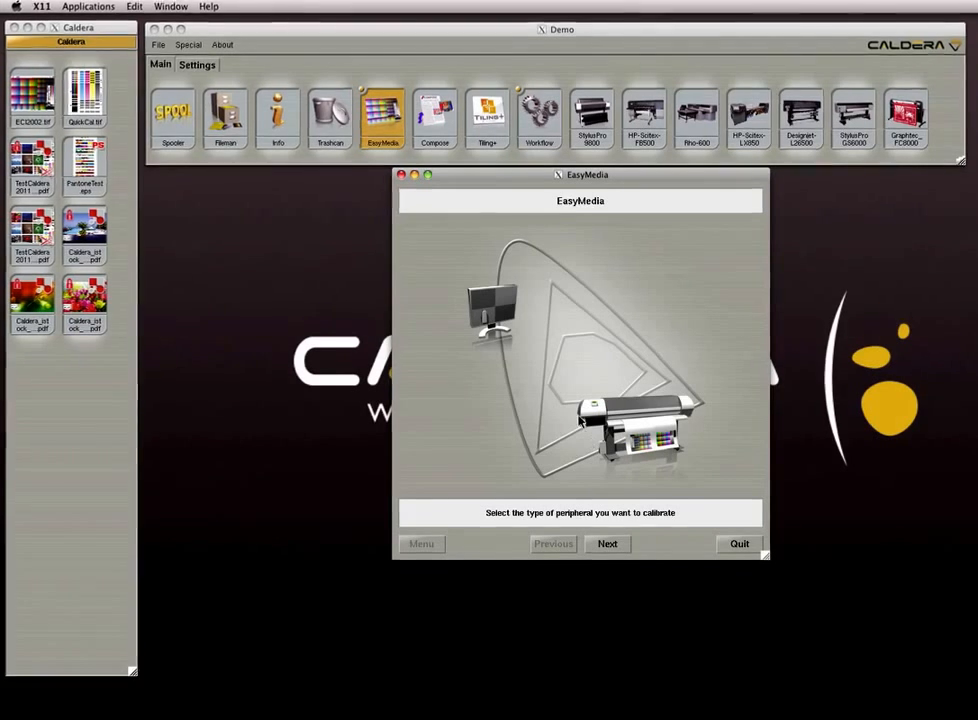
Step: Choose the printer as the peripheral to calibrate and select the StylusProGS6000 server
click(628, 428)
click(608, 560)
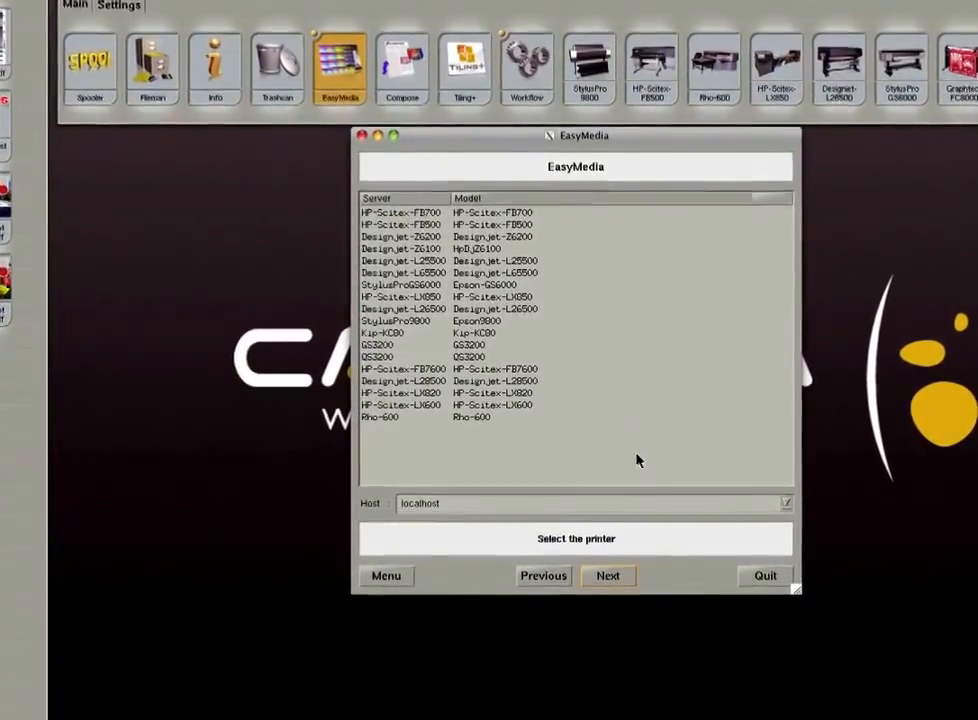
click(495, 280)
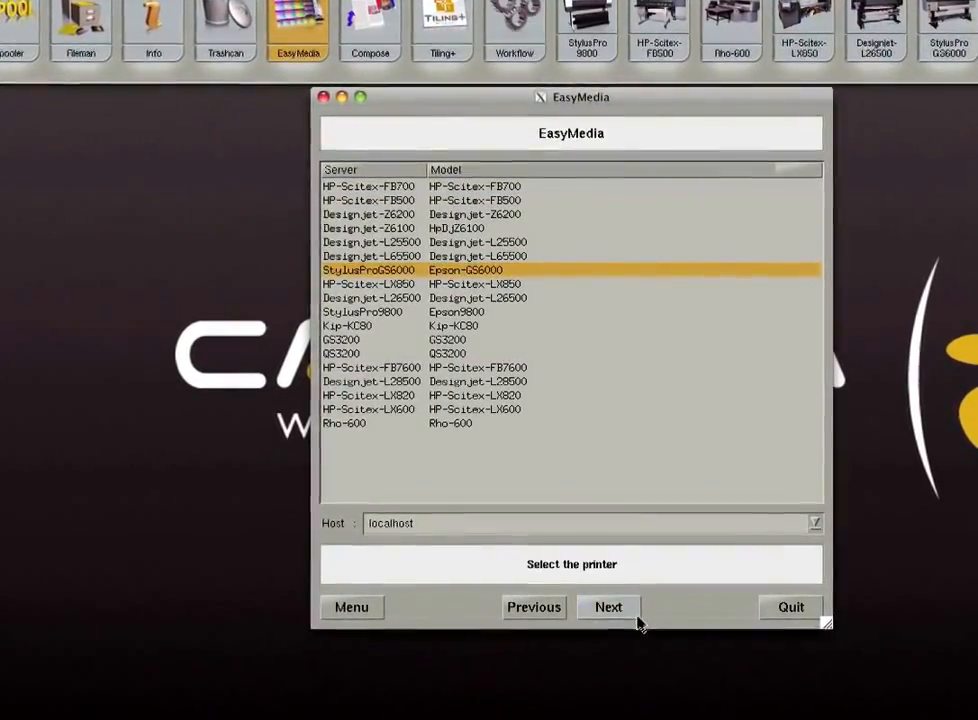
click(637, 617)
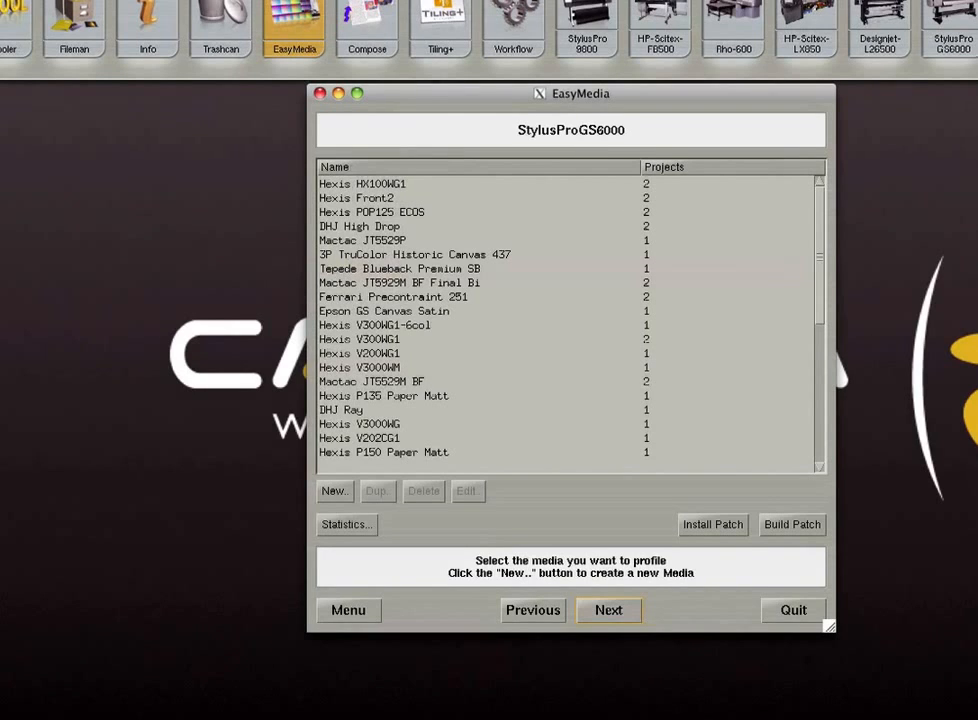
Step: Create a new media for the StylusProGS6000 and name it Banner
scroll(487, 311, down, 3)
scroll(487, 311, down, 18)
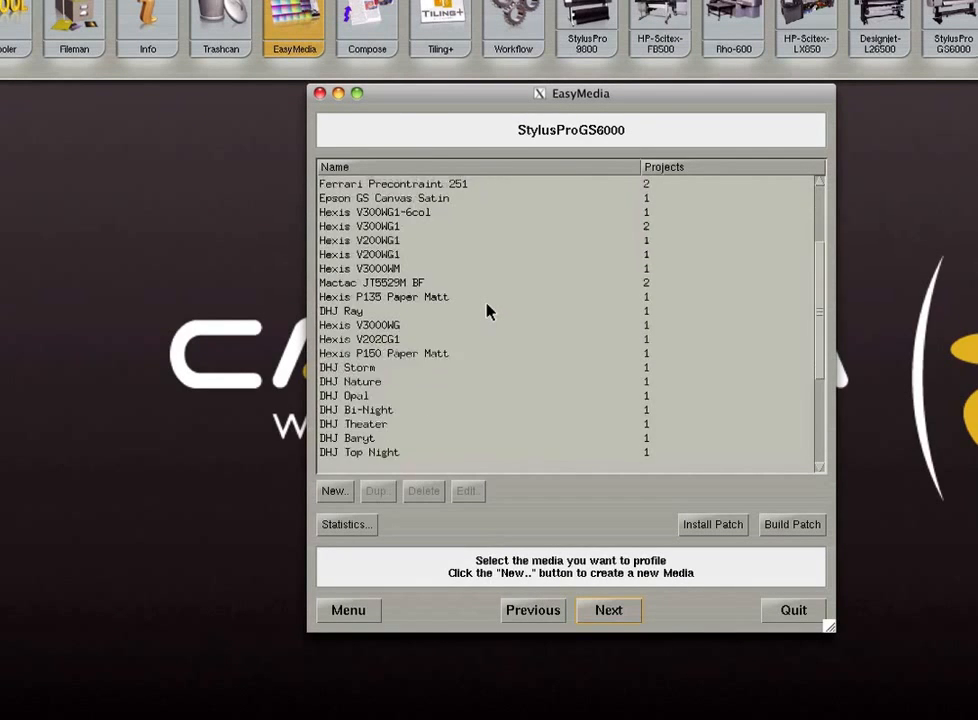
click(334, 491)
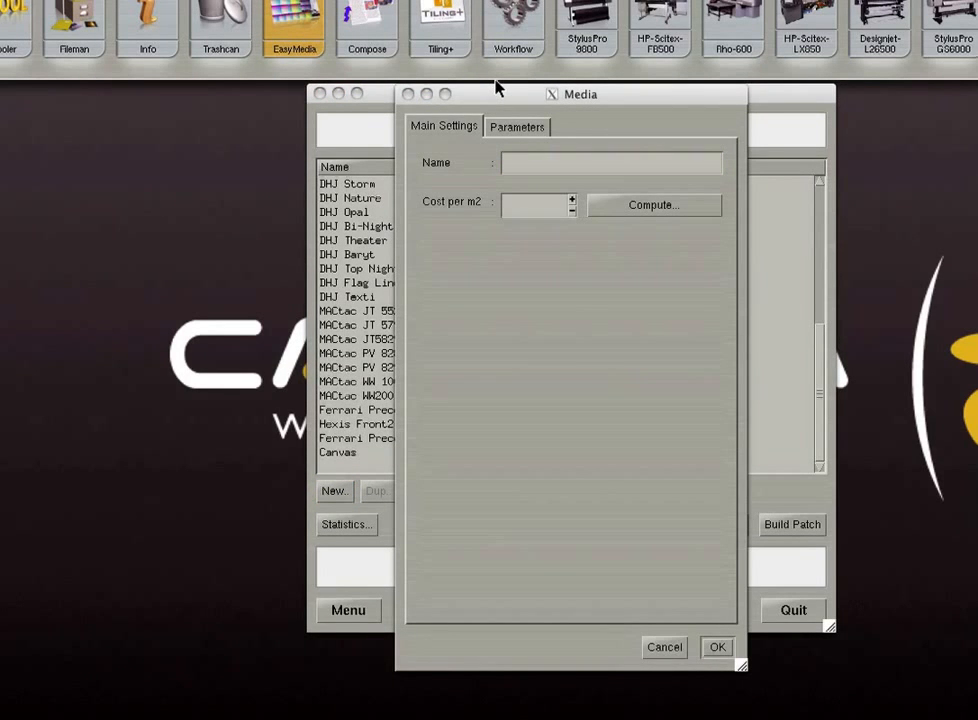
click(546, 163)
text(Ba)
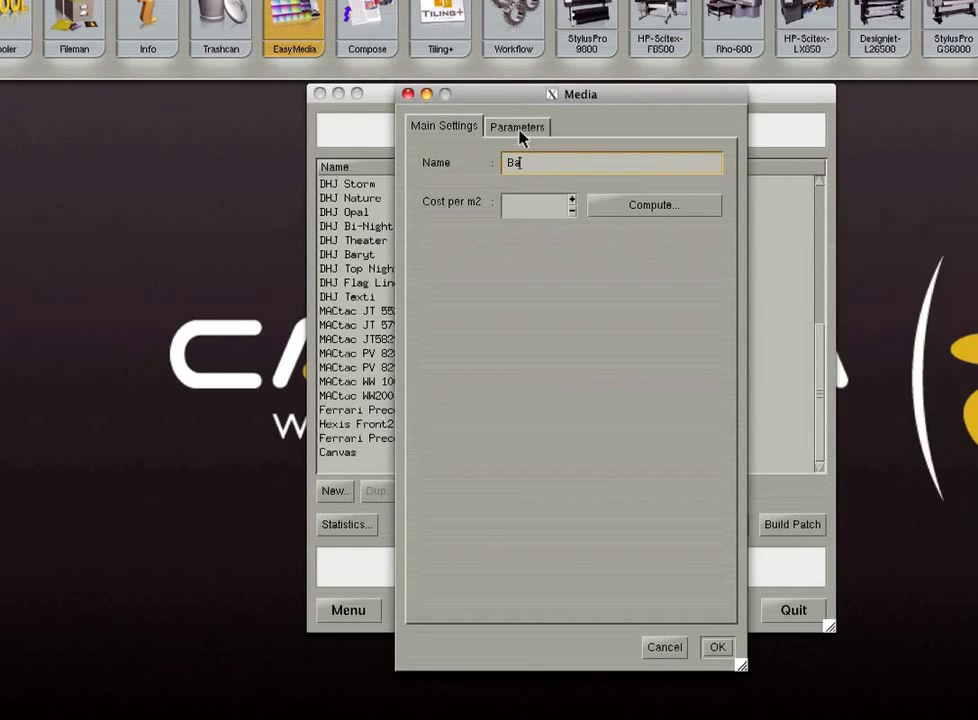
text(nner)
Step: Compute the media's cost per m2 from a roll width of 60 inches, a roll length of 200 feet and a cost of 200
click(660, 206)
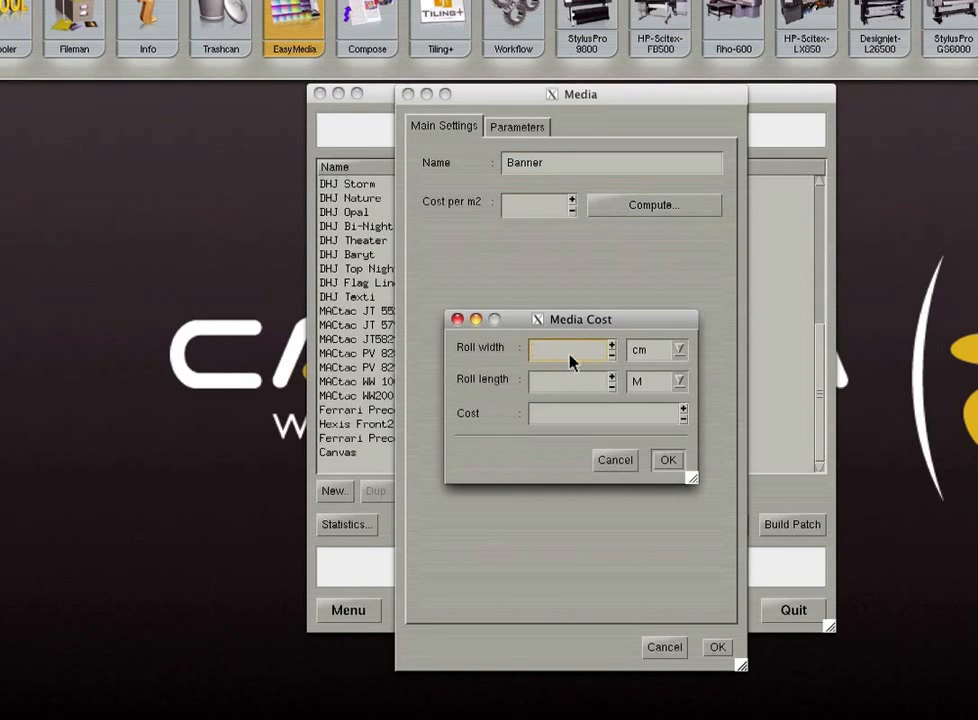
text(60)
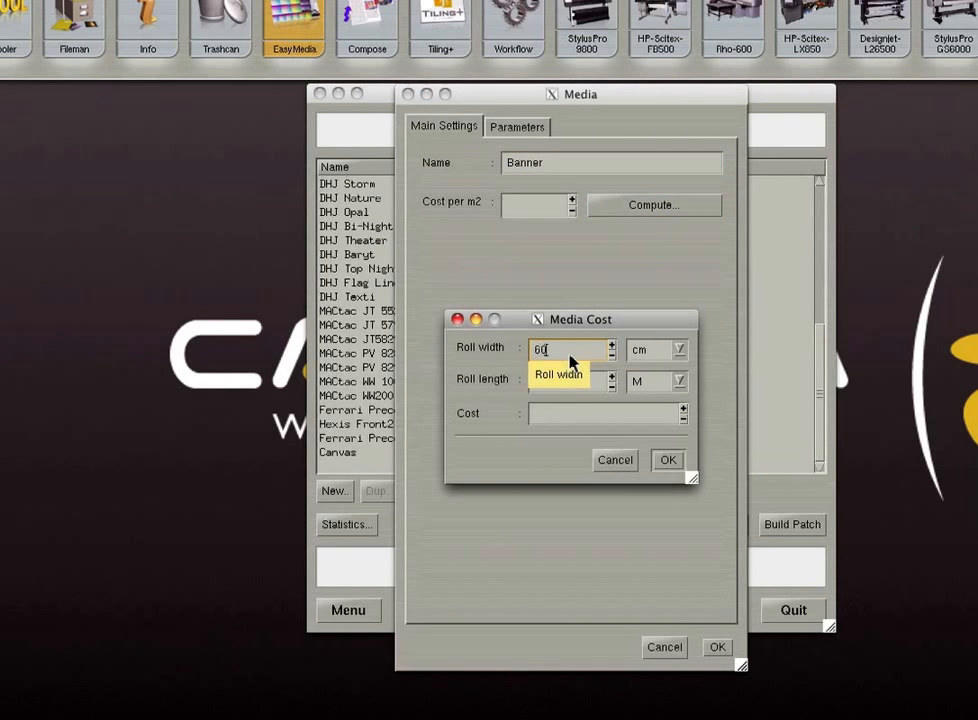
click(679, 349)
click(655, 415)
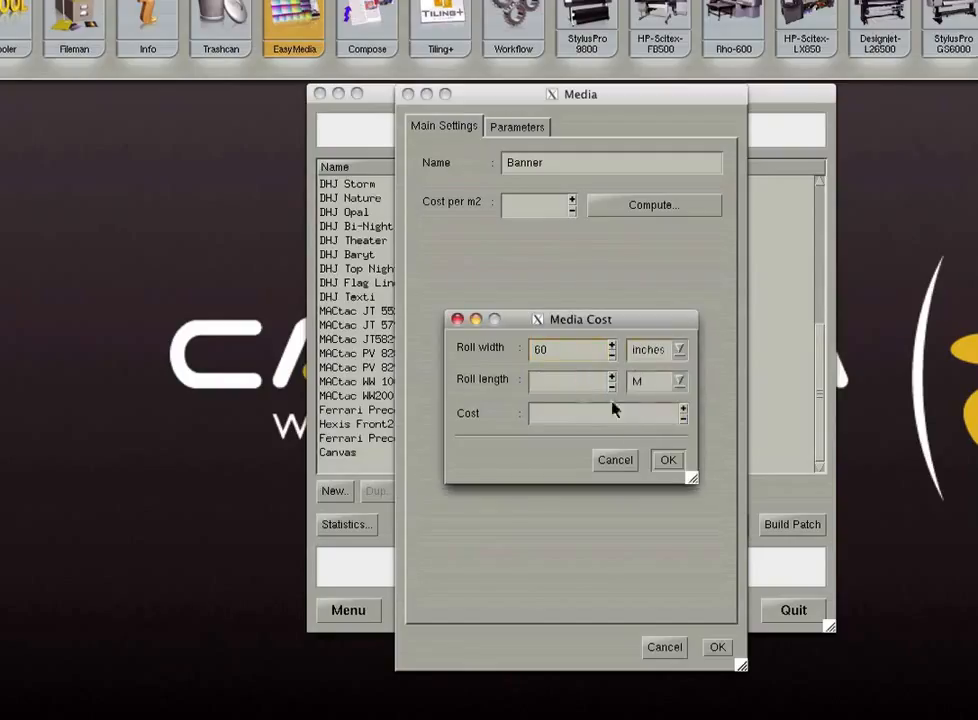
click(573, 390)
text(200)
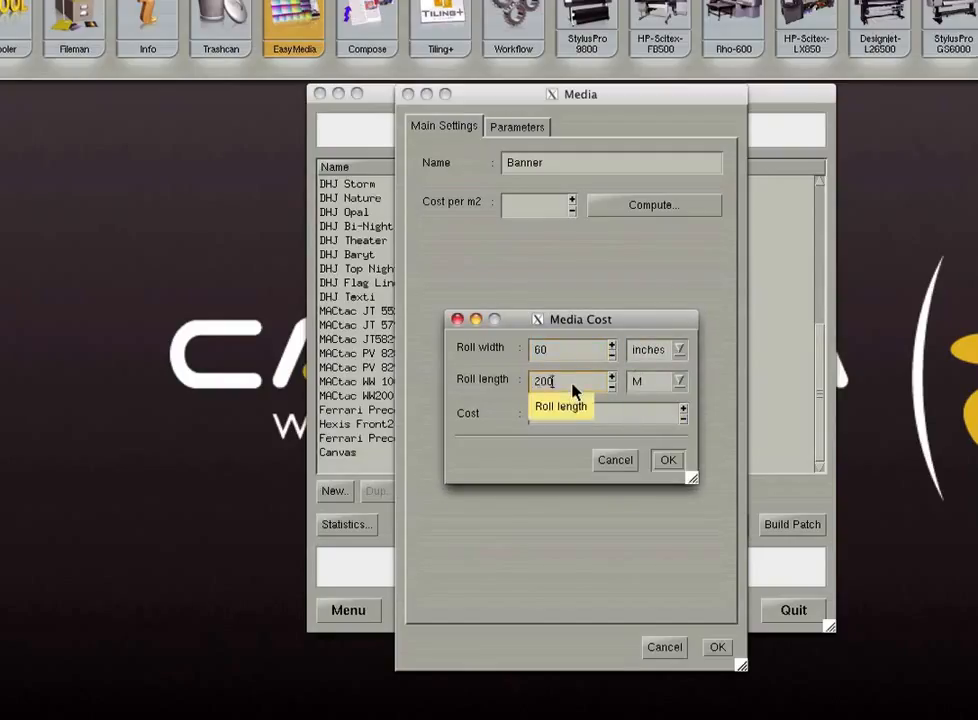
click(679, 381)
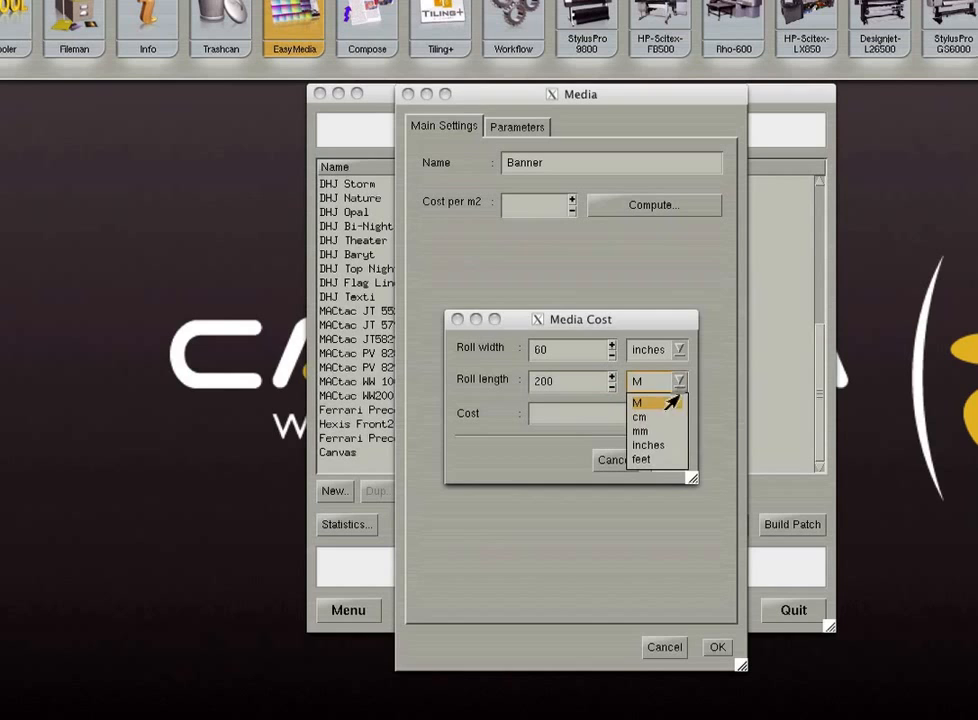
click(652, 458)
click(625, 424)
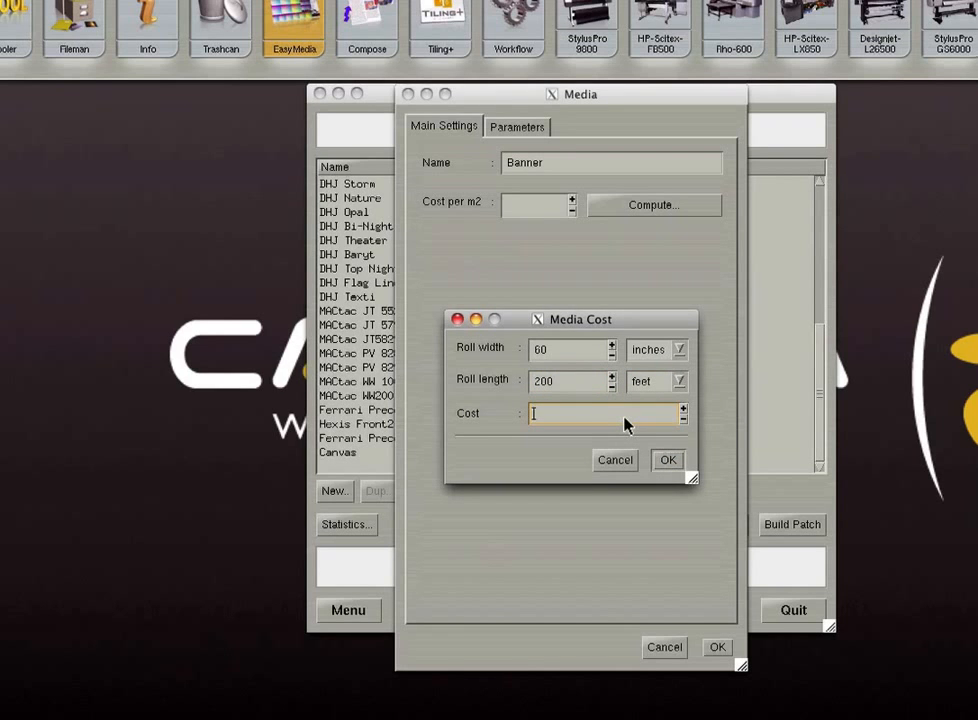
text(200)
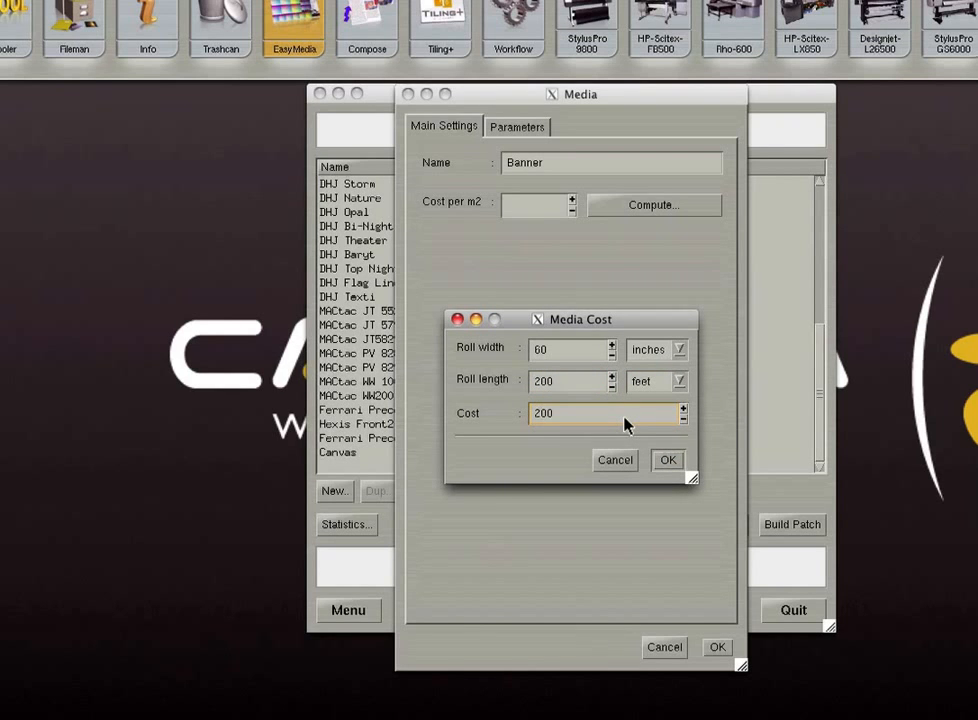
click(670, 466)
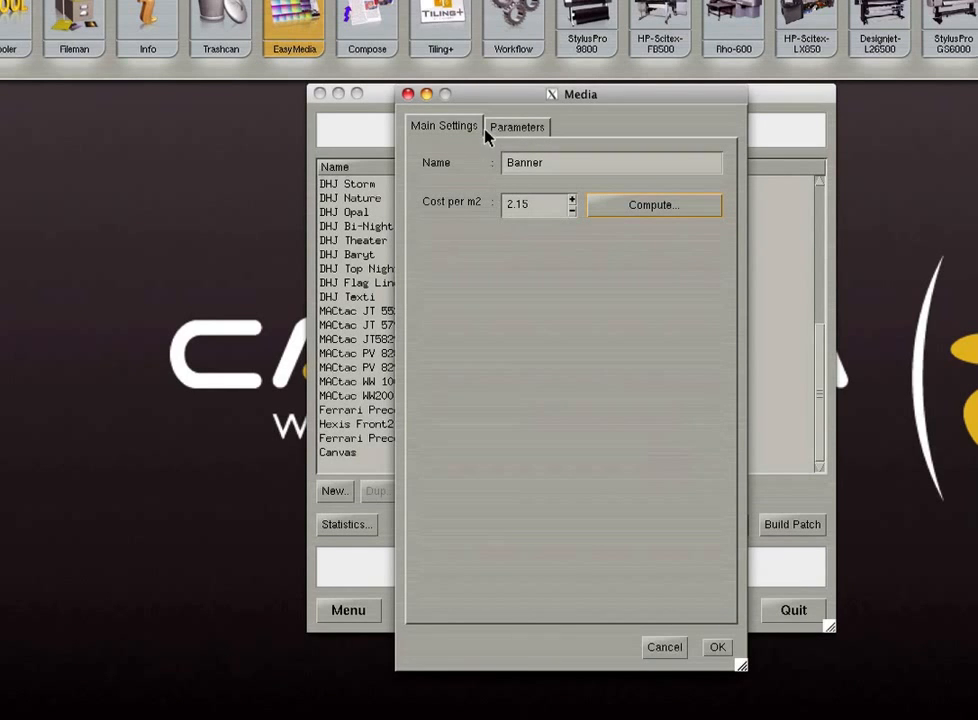
Step: Review the Banner media's parameters, save the media and authorize it with the administration password
click(513, 132)
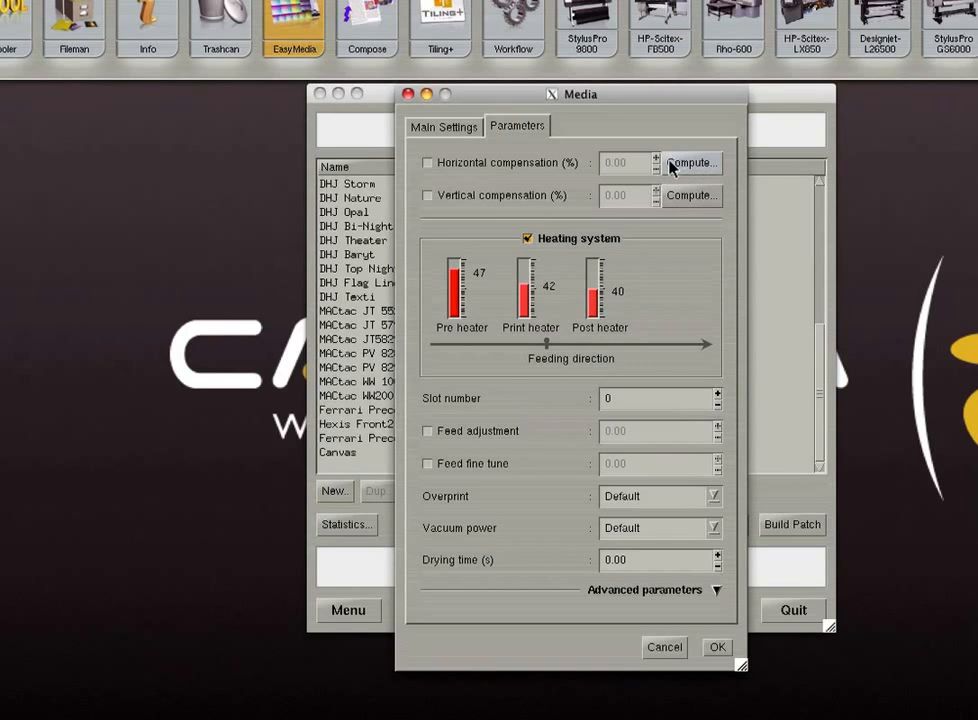
click(712, 649)
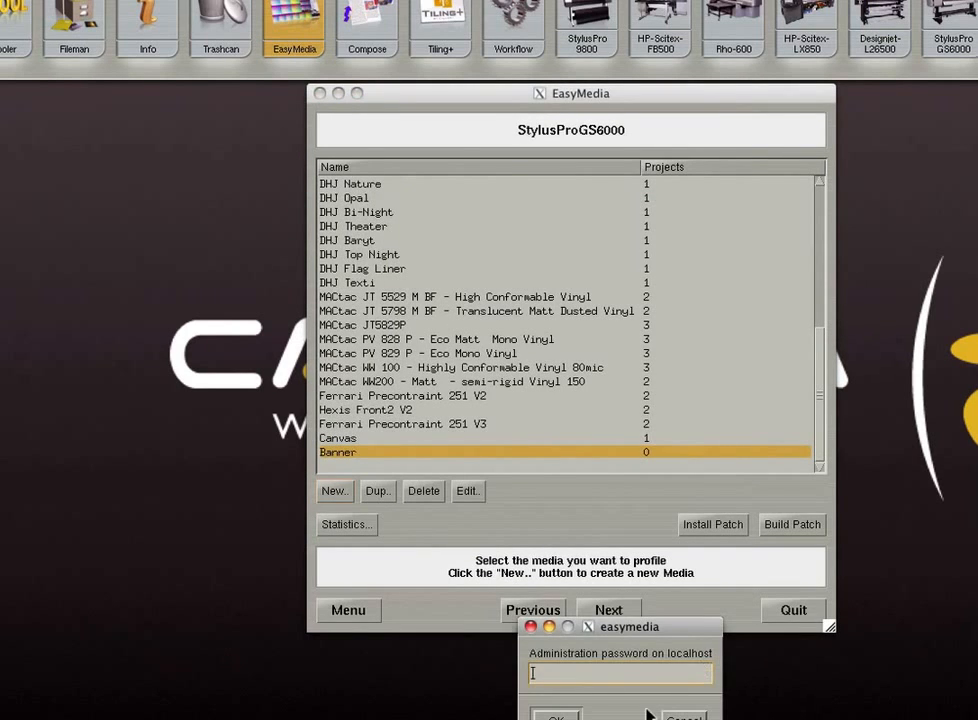
text(*****)
key(Return)
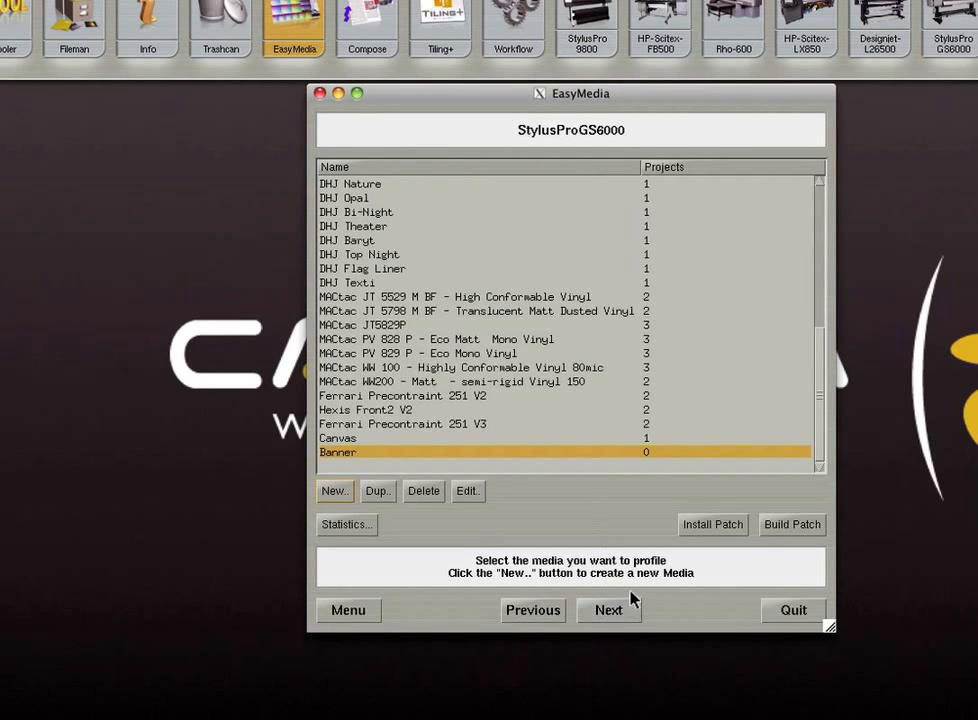
Step: Create a media project for Banner with mode CMYKcm, resolution 720x720-Fast and quality Medium A Bi, keeping the default parameters
click(612, 615)
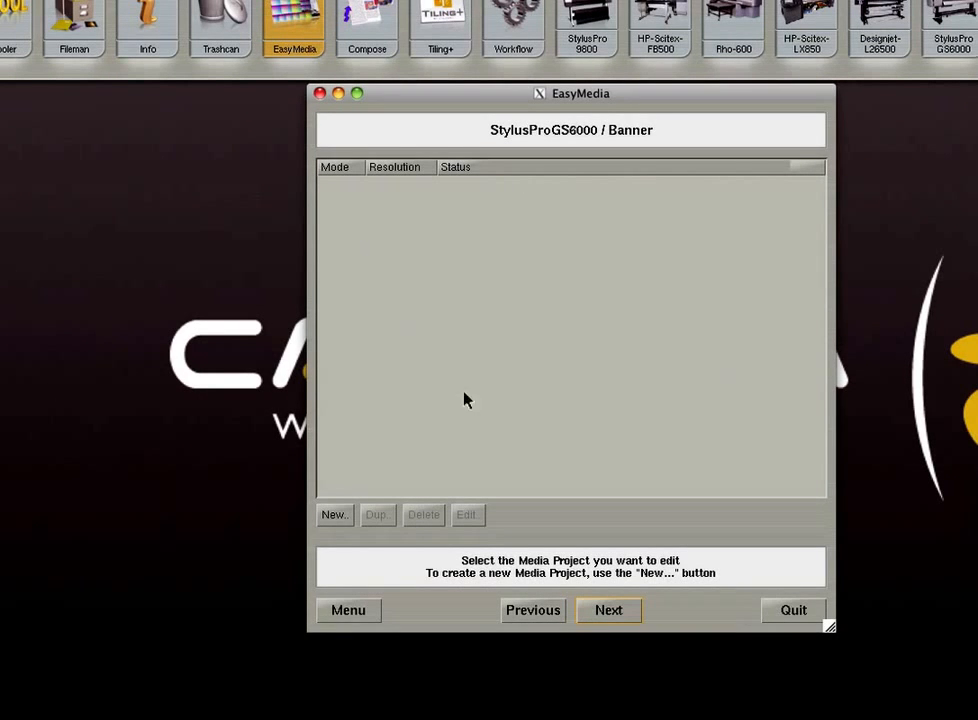
click(334, 514)
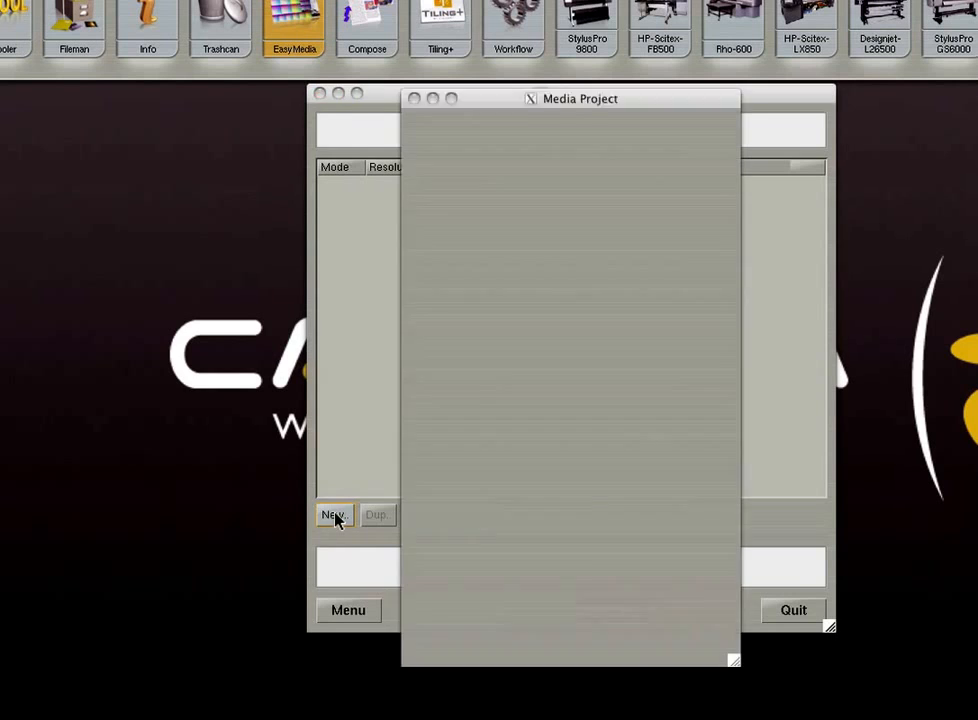
click(703, 168)
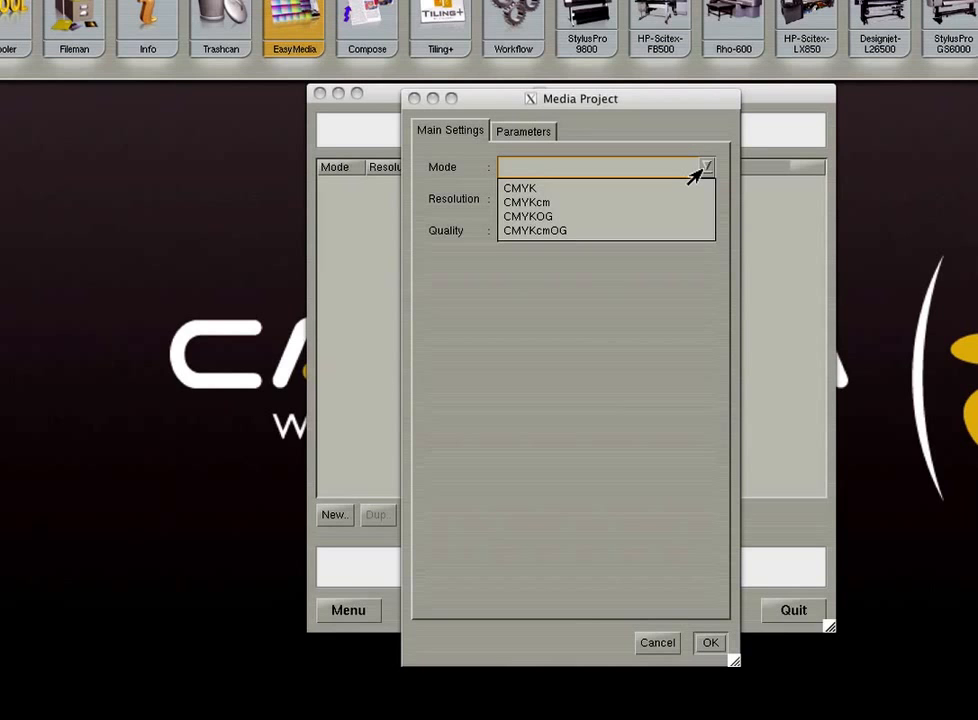
click(602, 204)
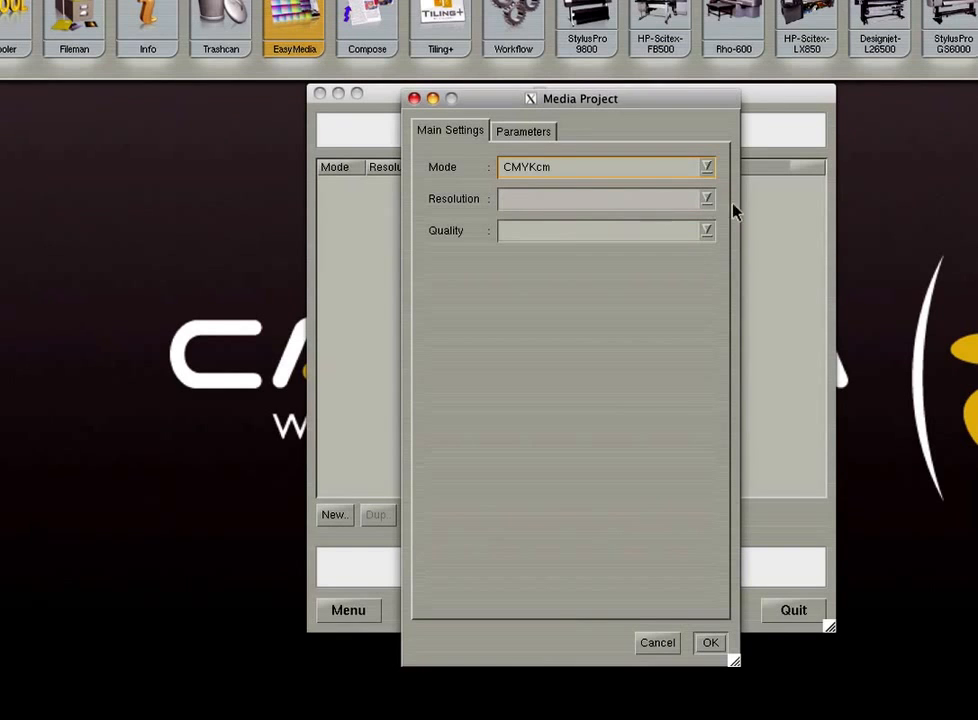
click(708, 200)
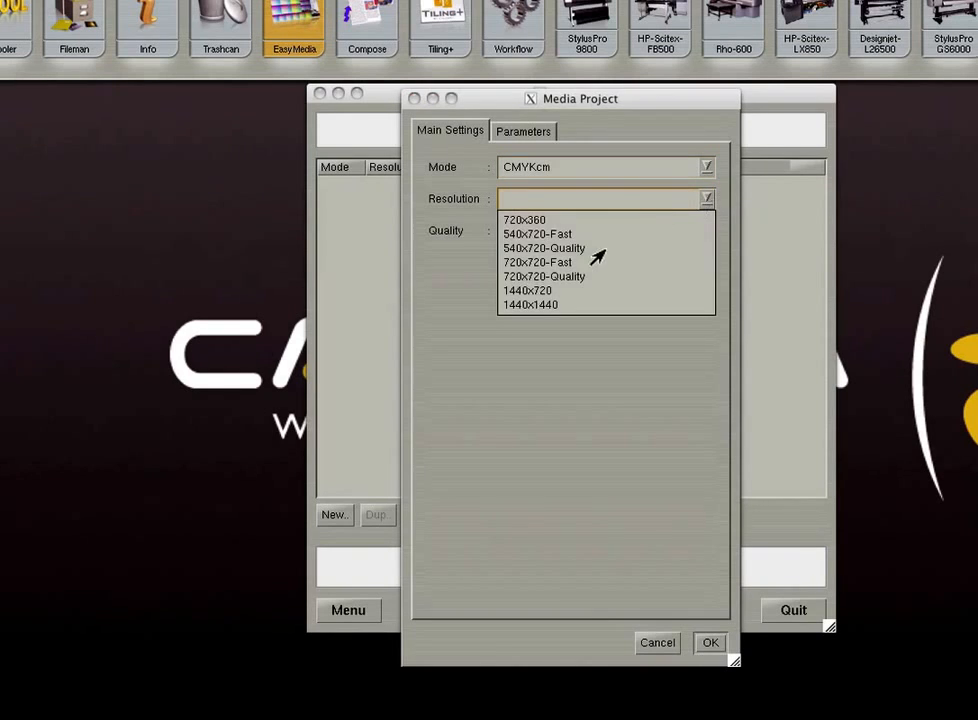
click(588, 264)
click(707, 231)
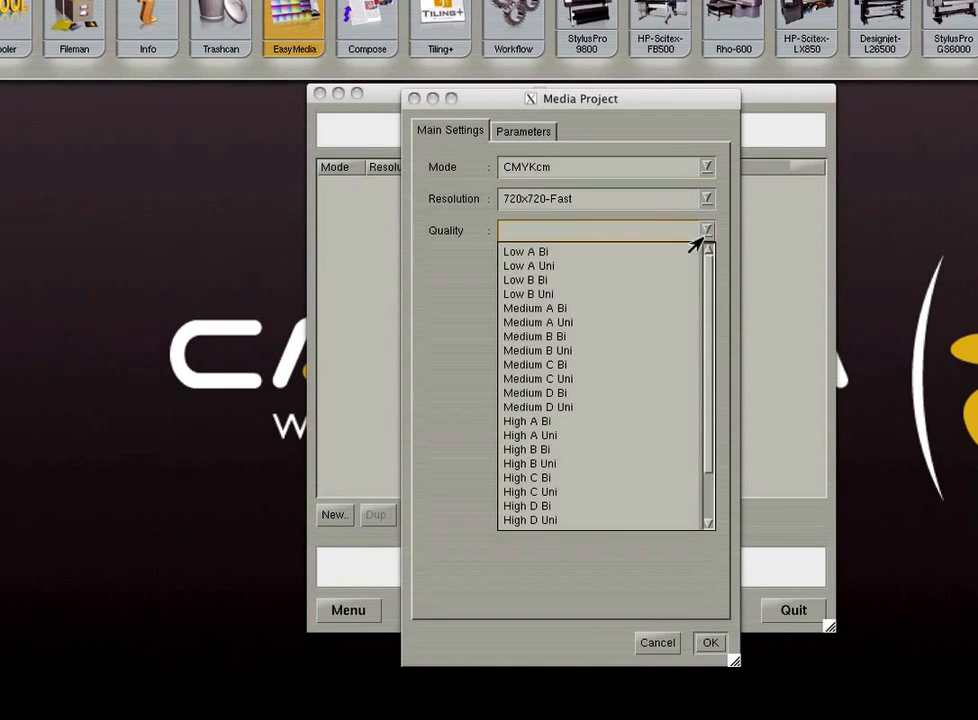
click(580, 309)
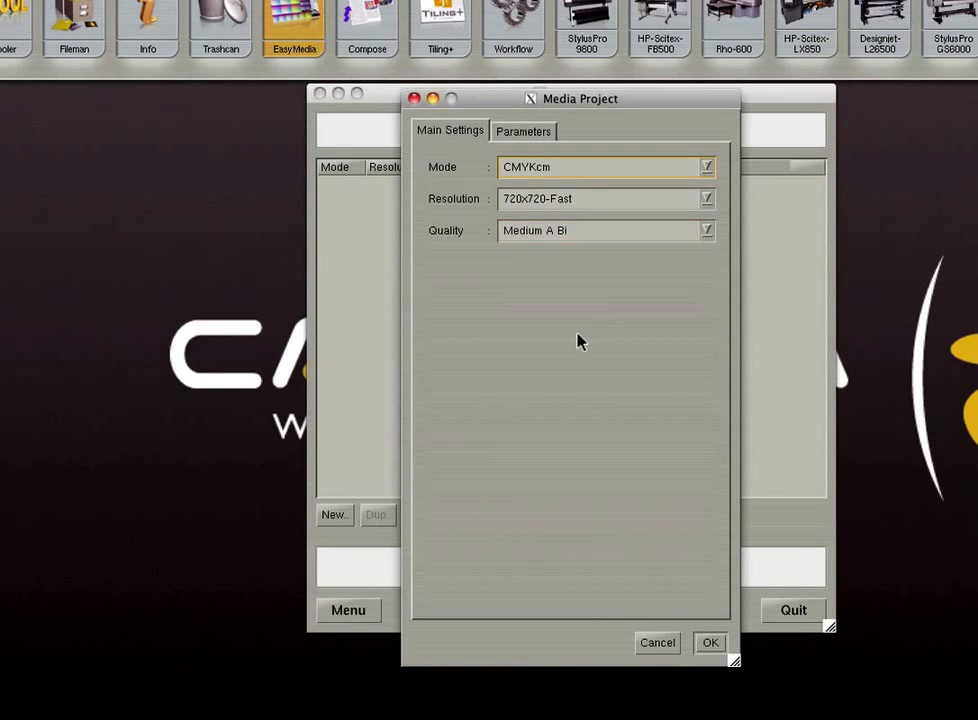
click(529, 136)
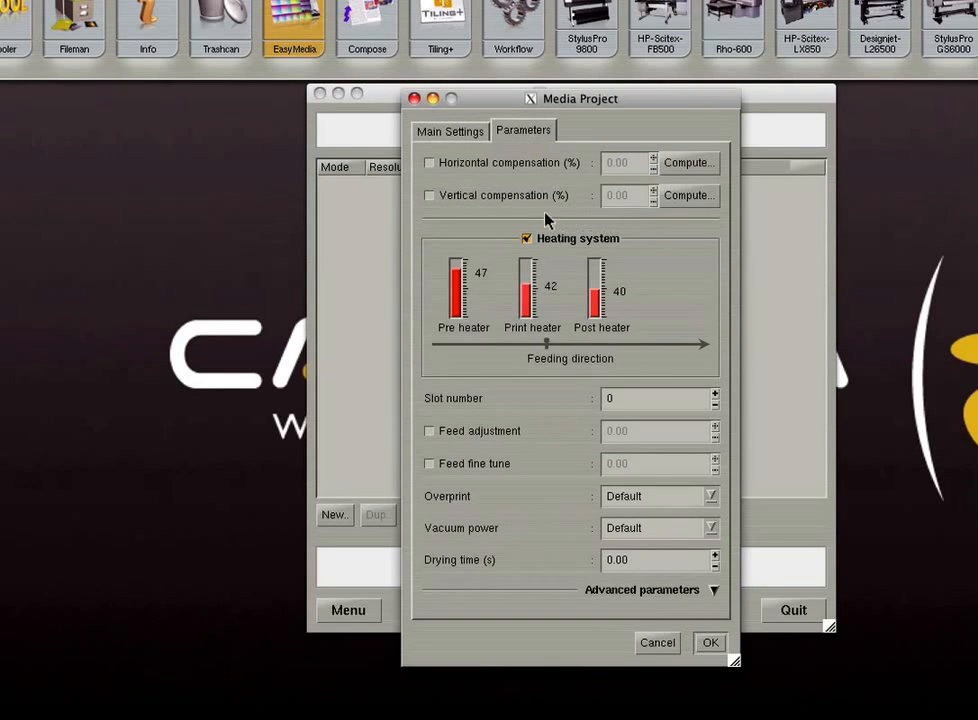
click(711, 642)
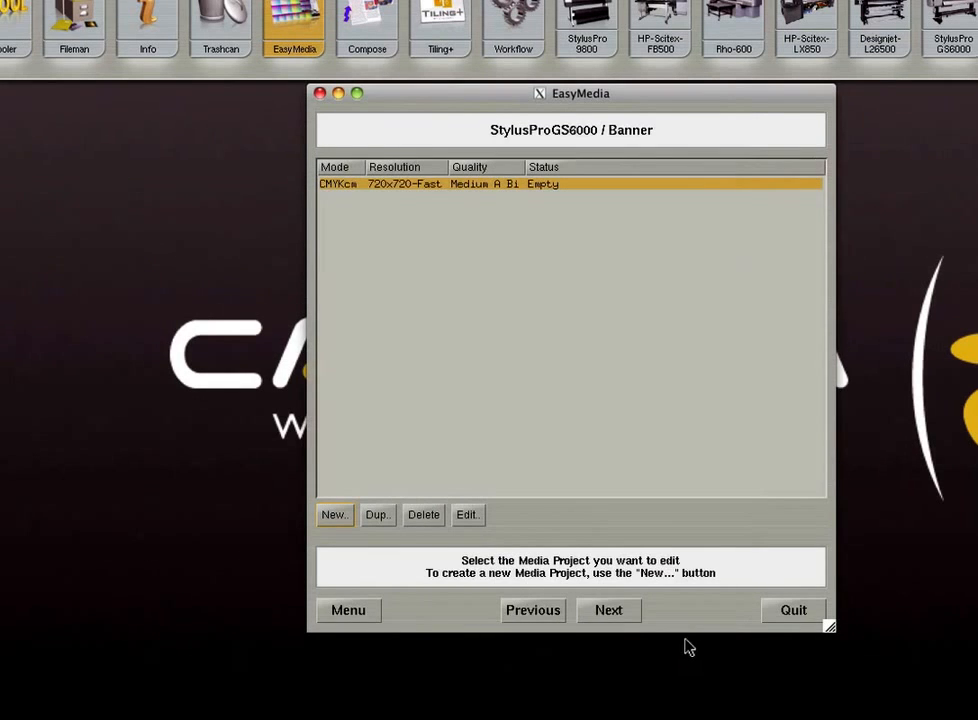
Step: Open the new media project and start the Print/Measure/Build wizard to create new transition curves
click(613, 613)
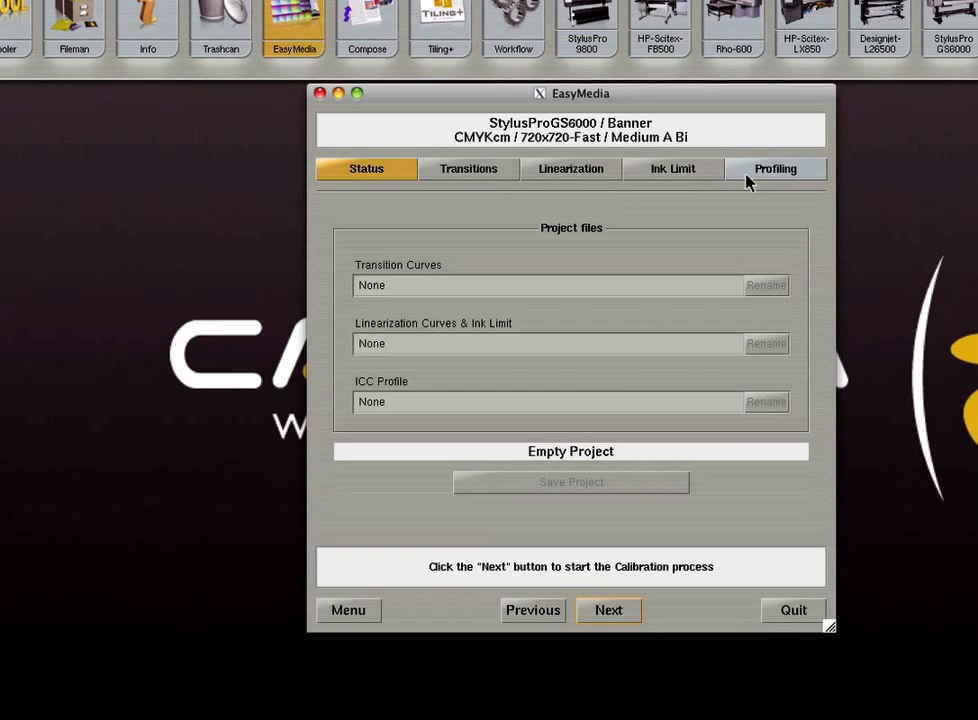
click(605, 612)
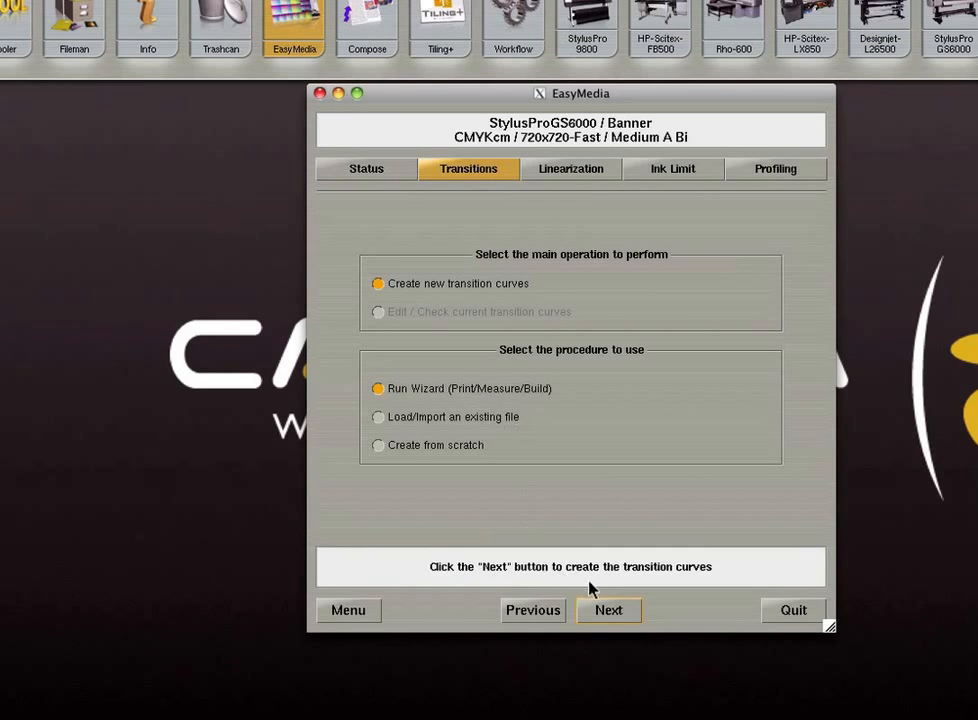
click(604, 612)
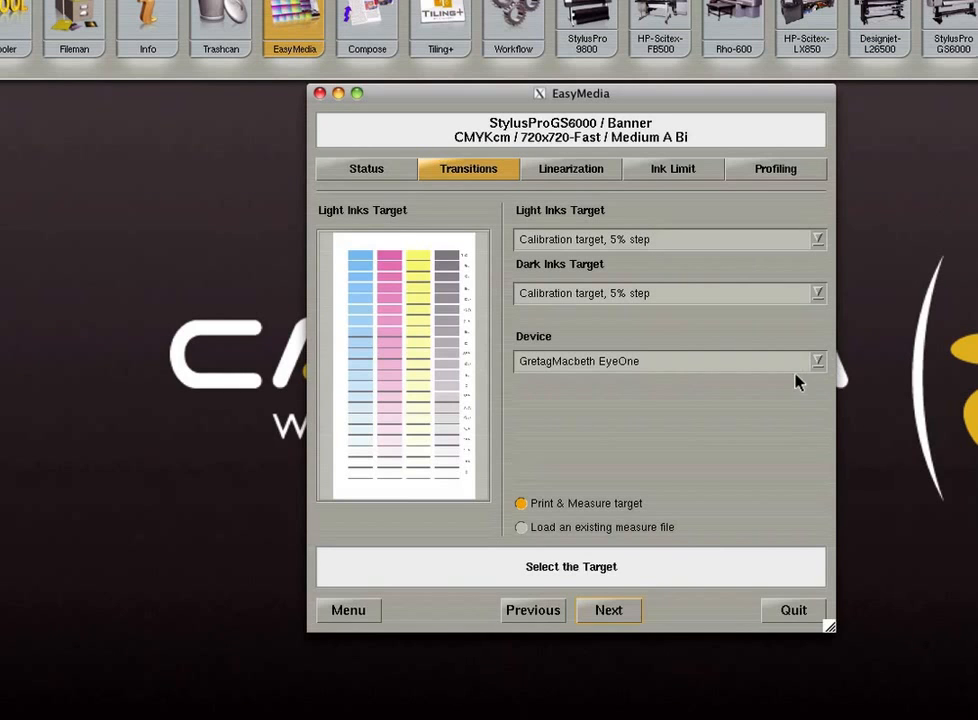
Step: Set the measuring device to Caldera TotalColor, use the 5% step, 2/6mm aperture target for light and dark inks, and proceed to the print settings
click(818, 361)
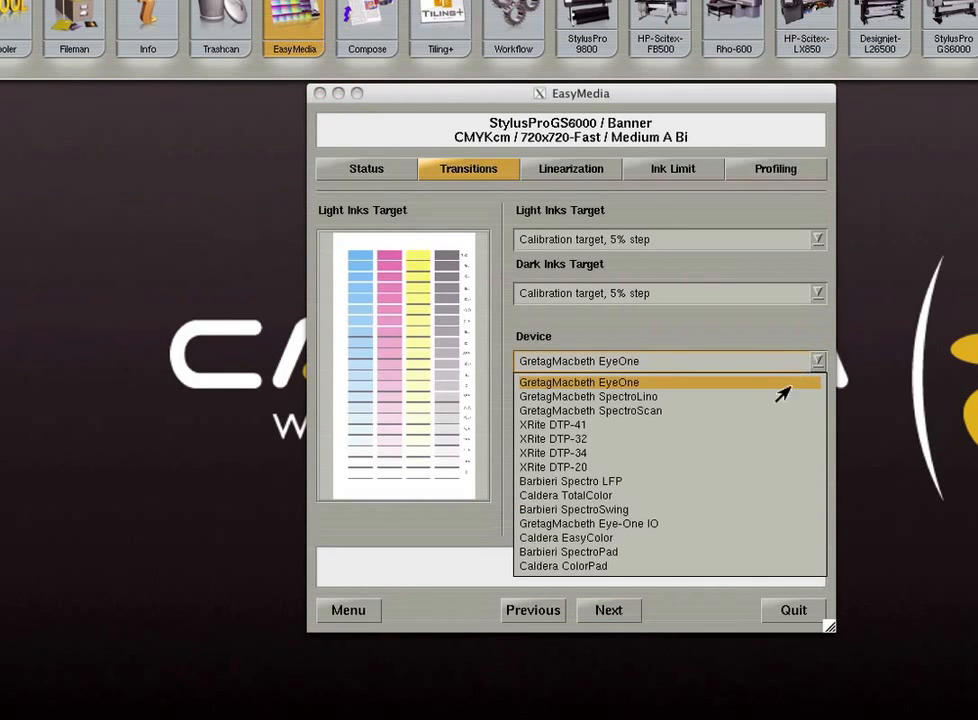
click(649, 496)
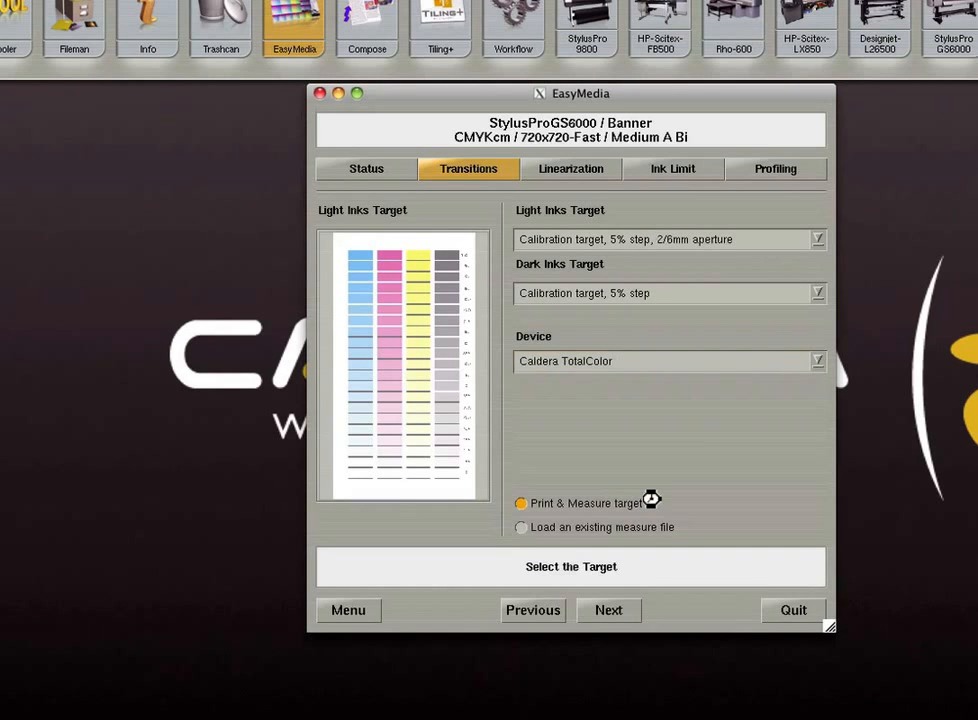
click(816, 241)
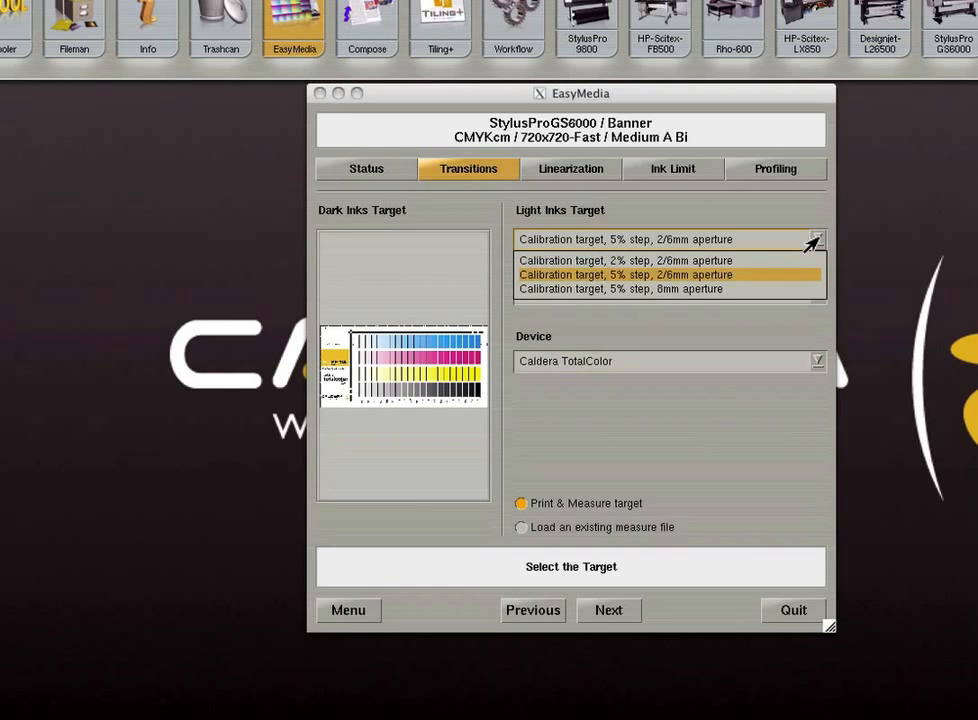
click(767, 279)
click(820, 296)
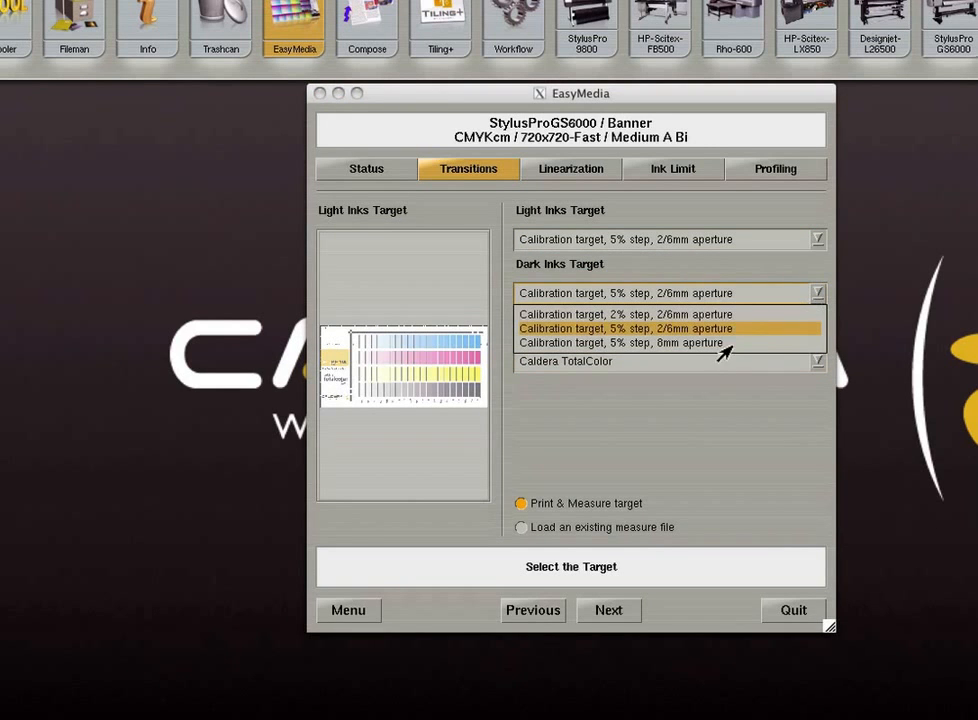
click(718, 328)
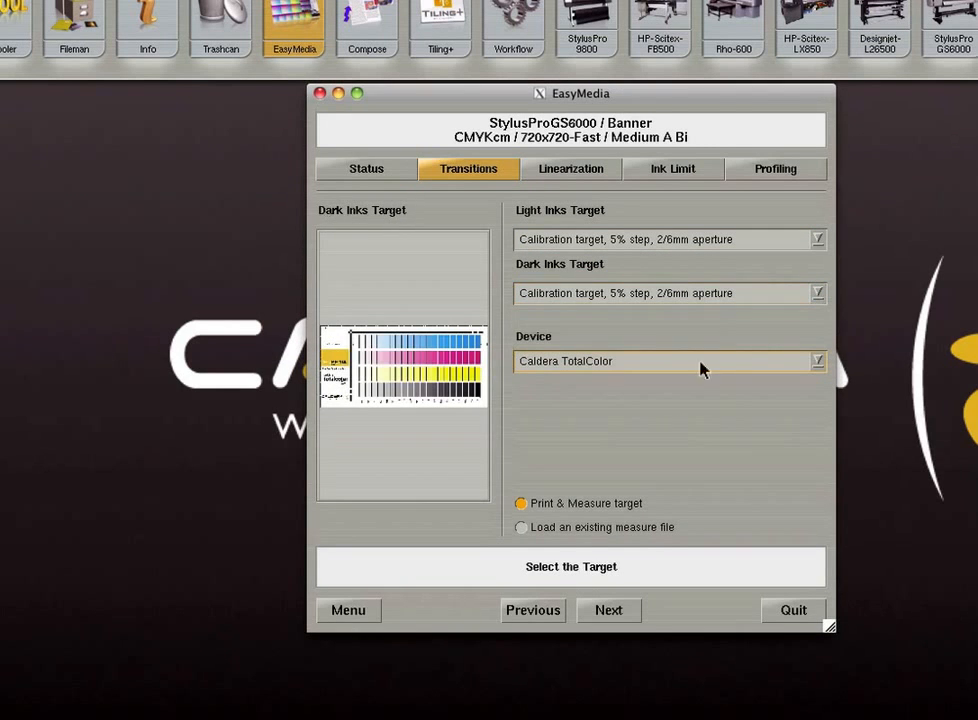
click(630, 611)
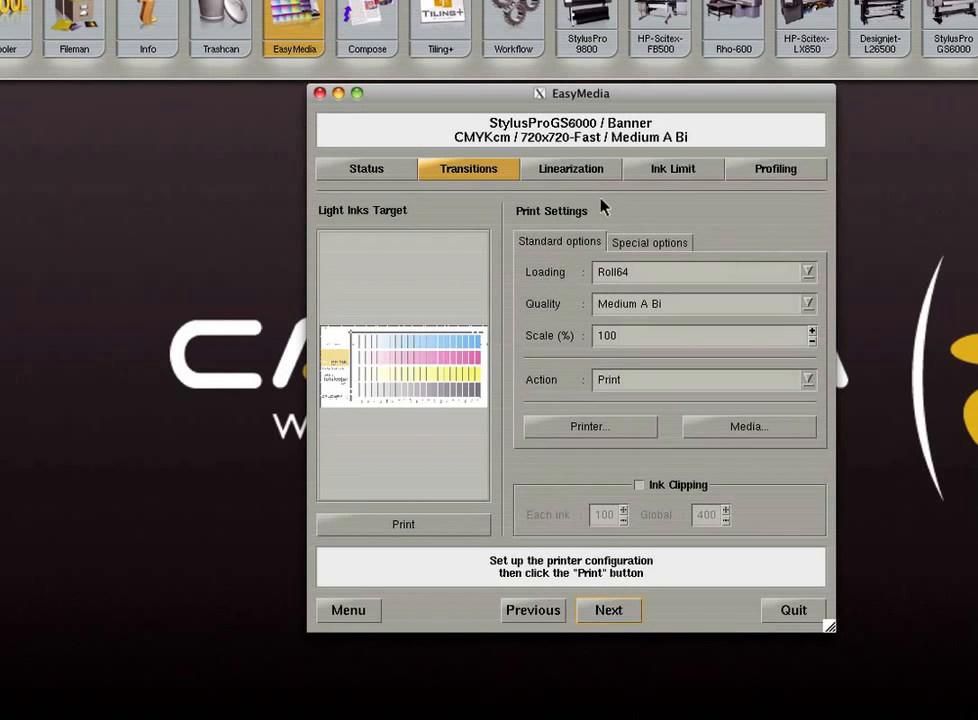
Step: Set the loading to Roll60, print the light inks target and continue past the dark inks target with the same print settings
click(813, 279)
click(711, 312)
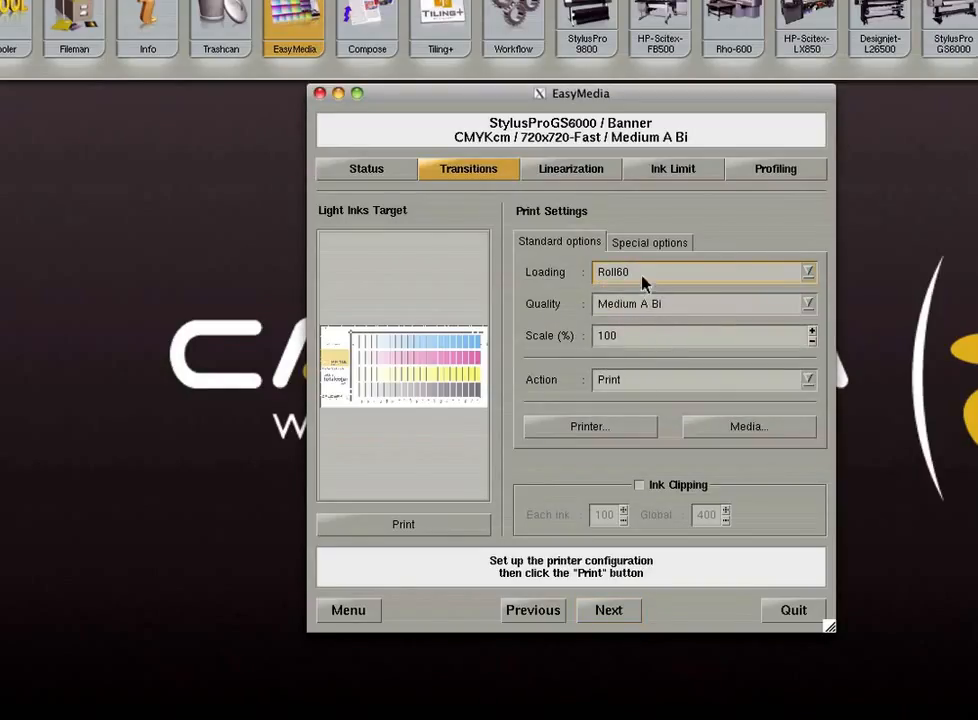
click(409, 530)
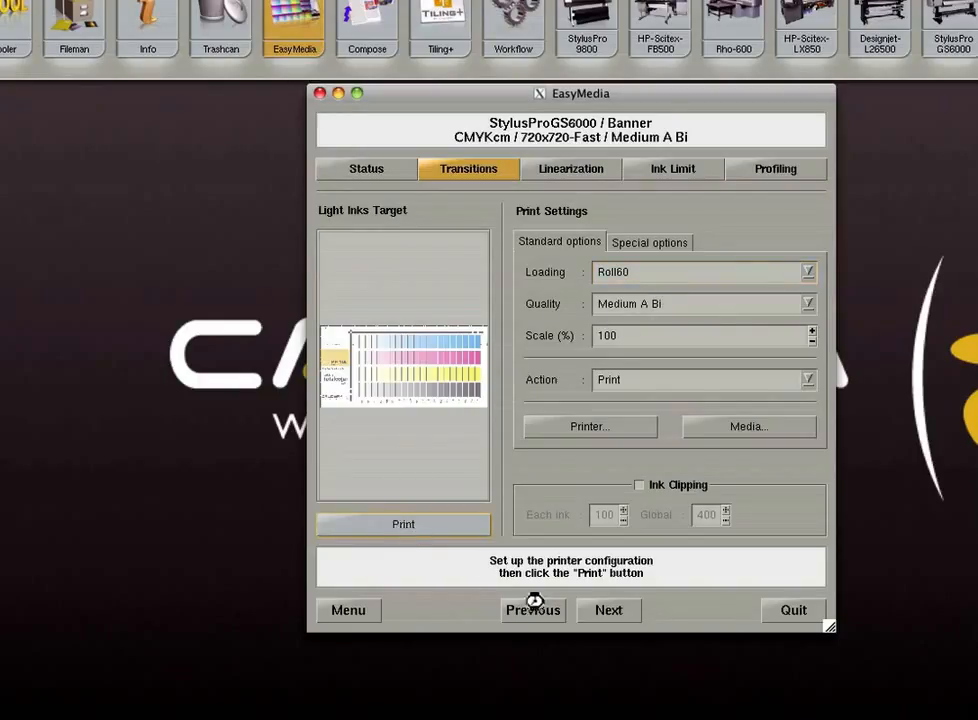
click(609, 622)
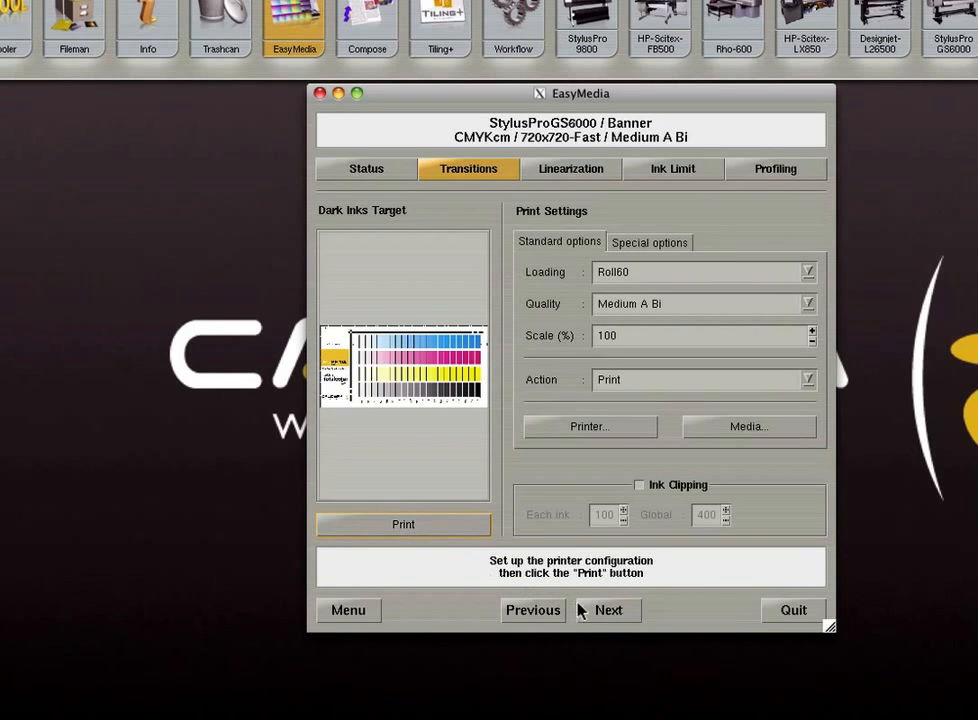
click(638, 626)
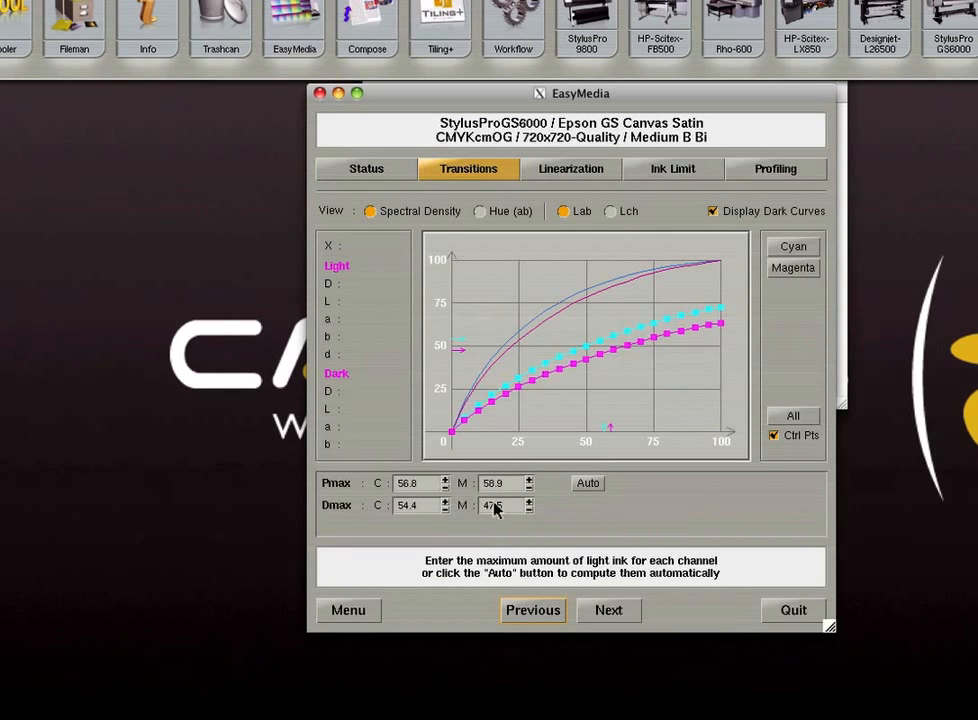
Step: Accept the Pmax and Dmax values for the light and dark inks and proceed to the transition curves
click(602, 612)
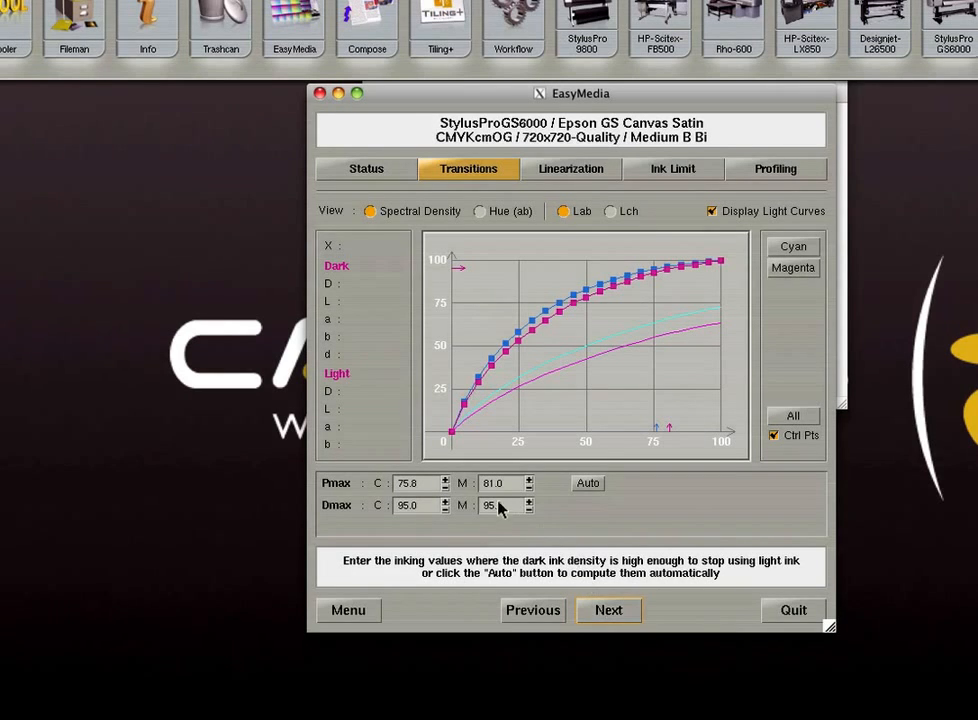
click(603, 608)
click(605, 609)
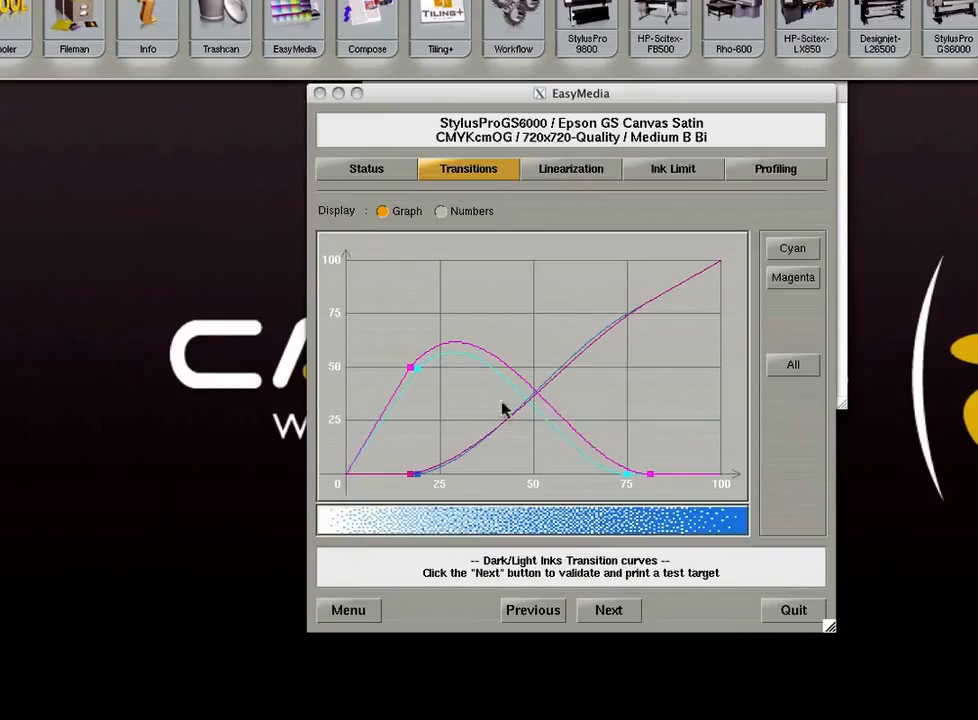
Step: Slightly lower the light cyan curve's peak point, raise light magenta's, lift both light inks' end points above zero, and validate the transition curves
drag(420, 369, 423, 375)
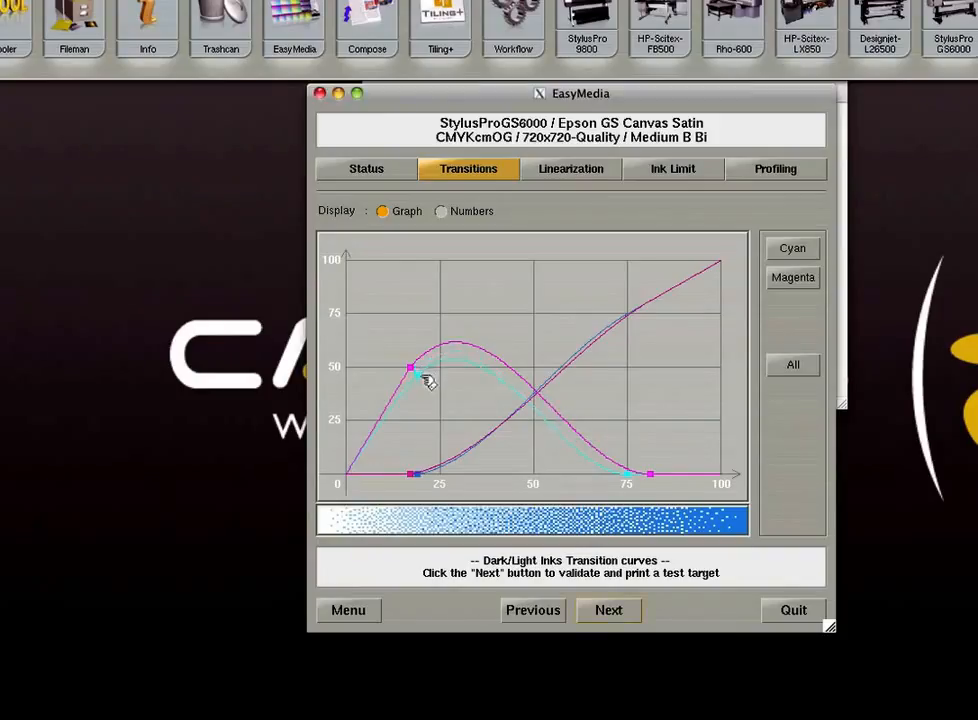
click(415, 369)
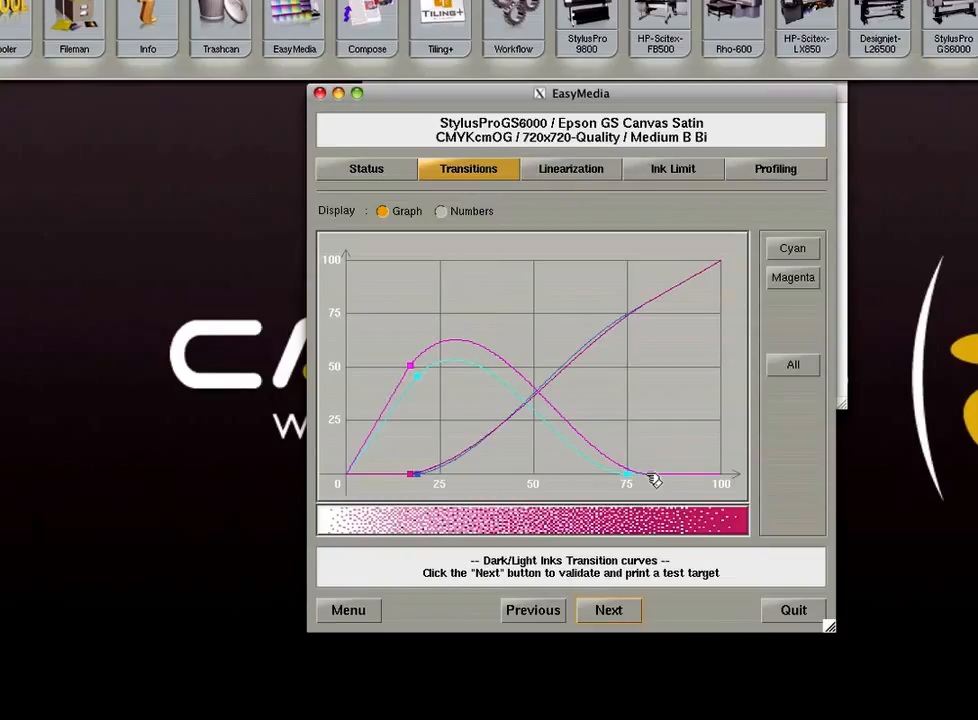
drag(654, 481, 634, 460)
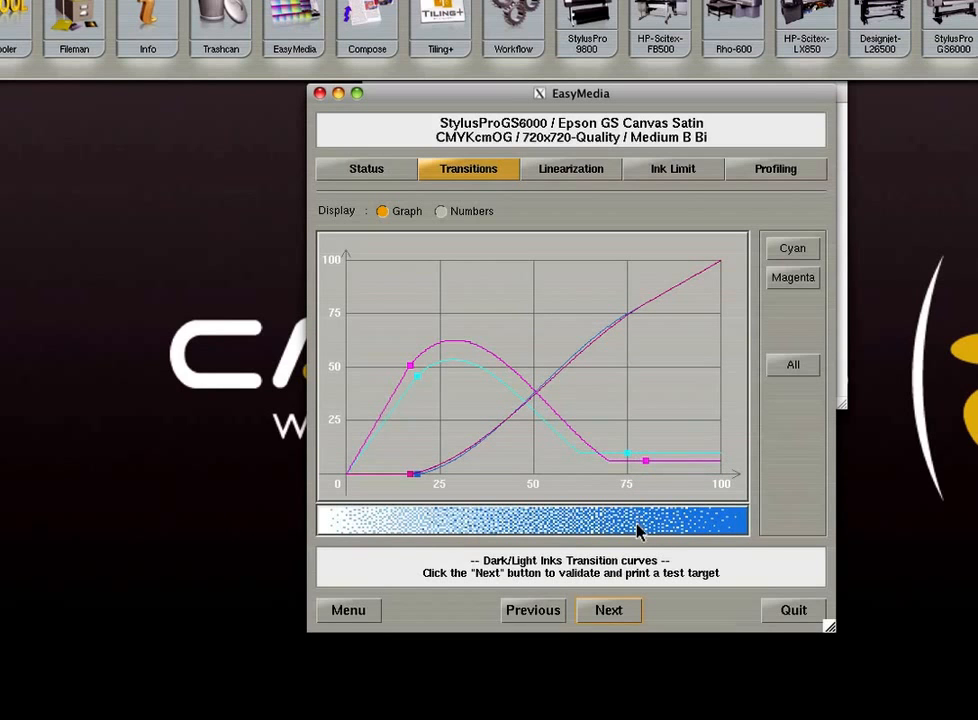
click(609, 605)
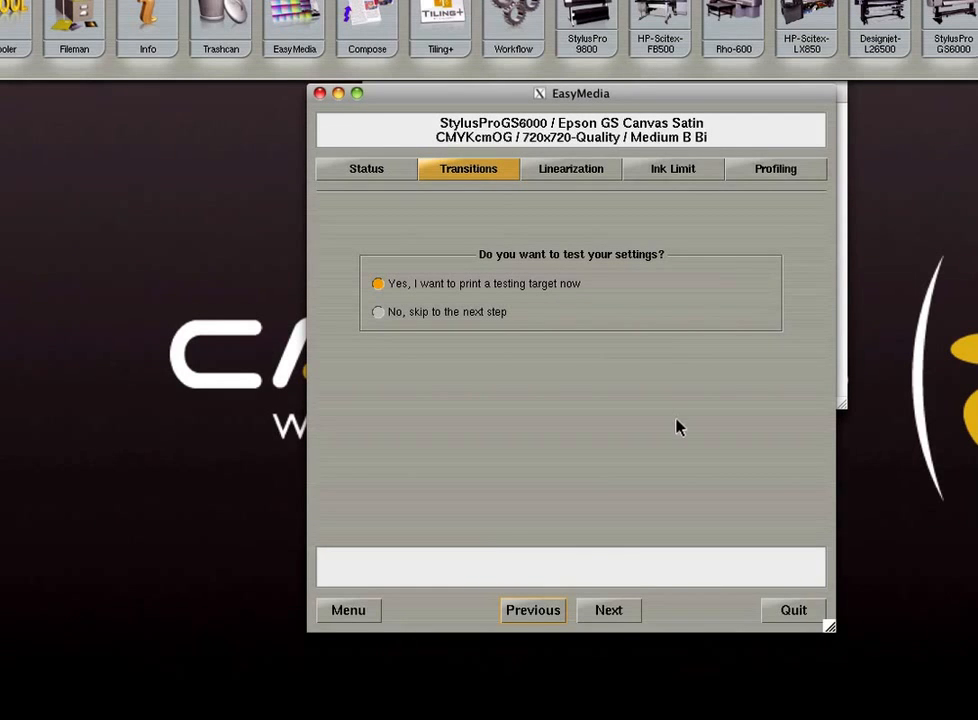
Step: Go through the transition test with the Linear and Circular gradations target on Roll60 and accept the results as satisfactory
click(608, 614)
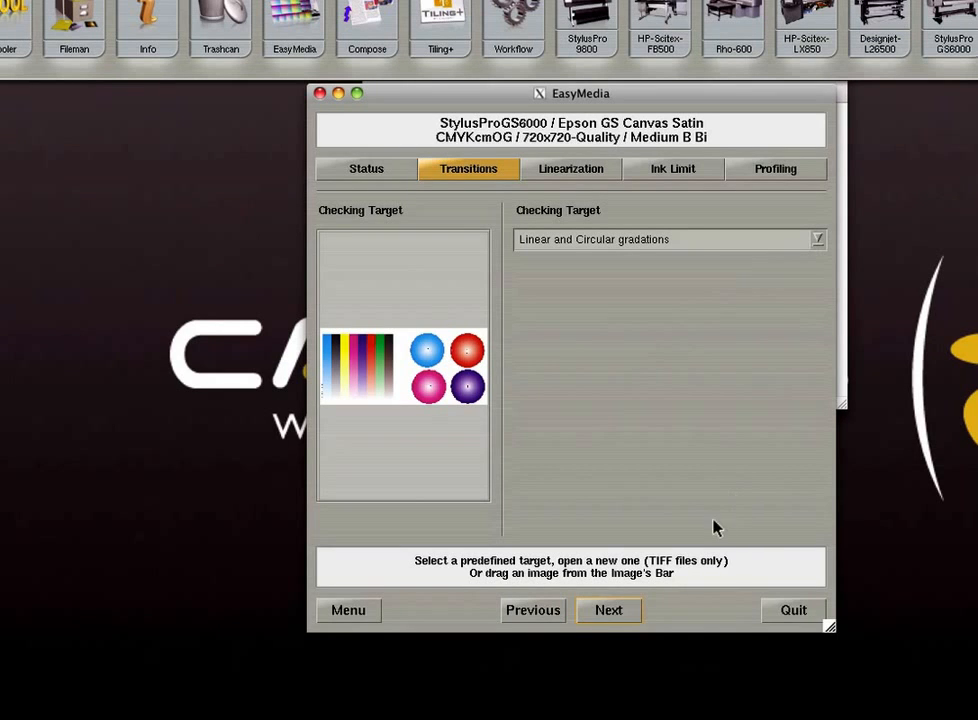
click(630, 611)
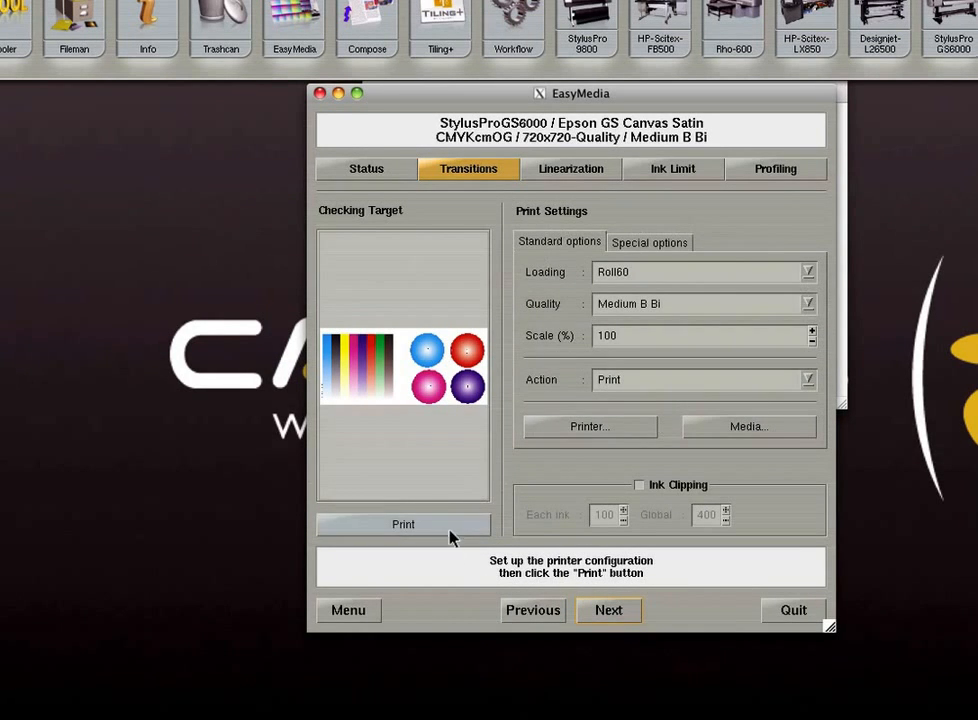
click(585, 611)
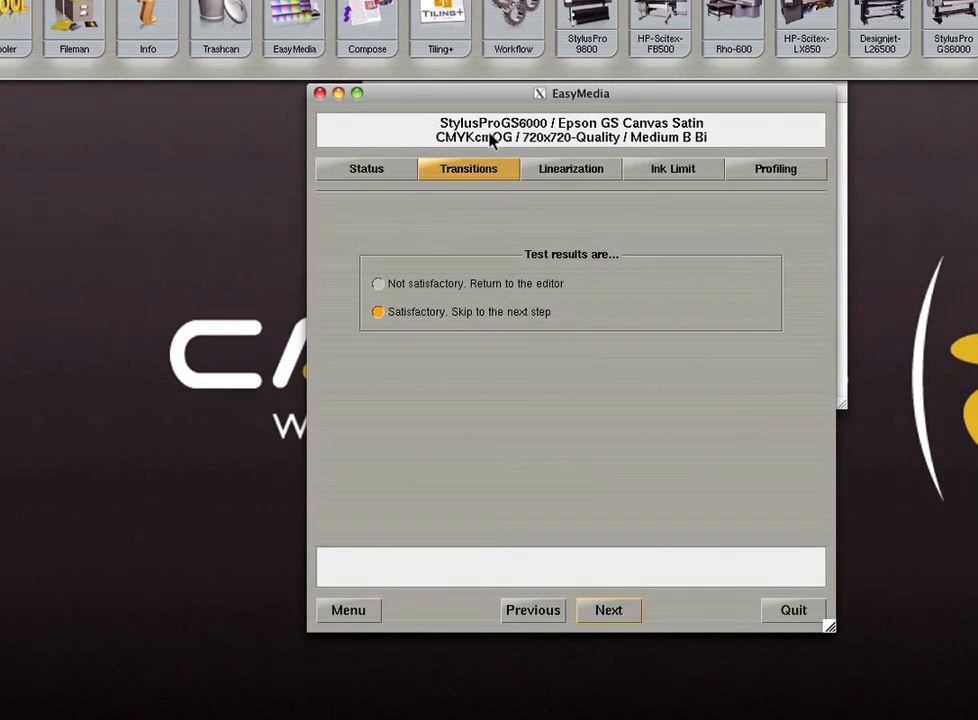
click(610, 611)
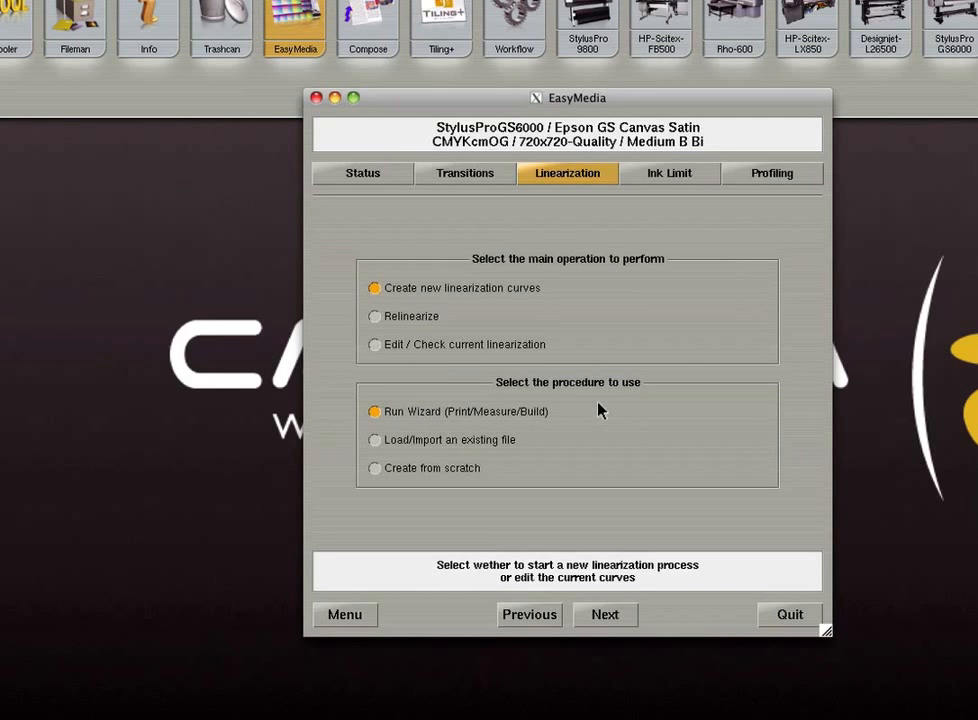
Step: Run the wizard for new linearization curves with the 5% step, 2/6mm aperture target and Caldera TotalColor, continuing through printing and measuring
click(592, 622)
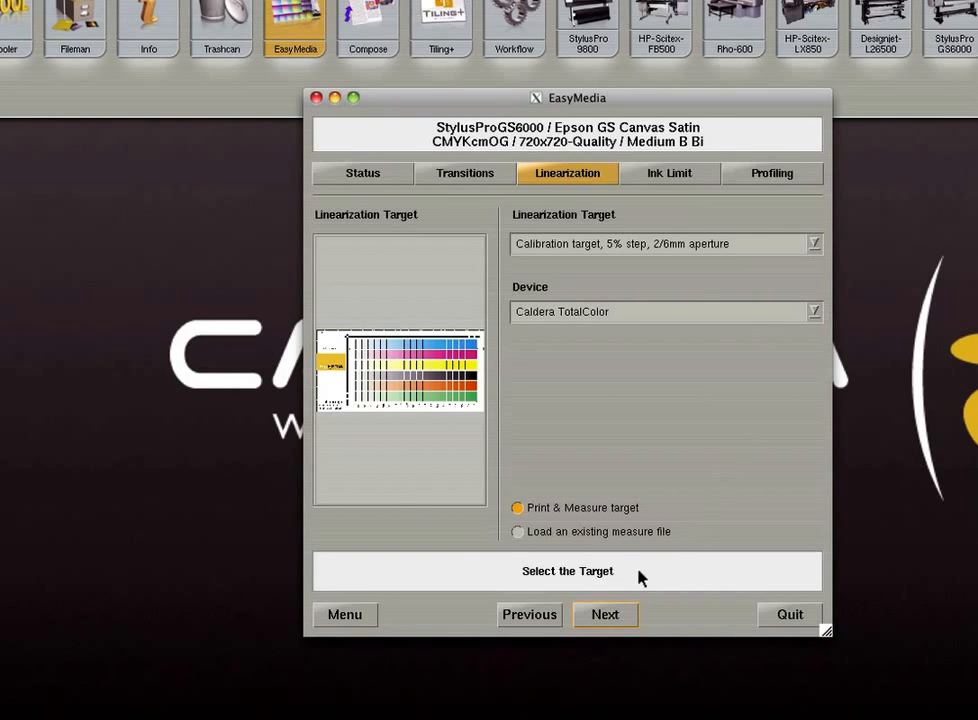
click(626, 613)
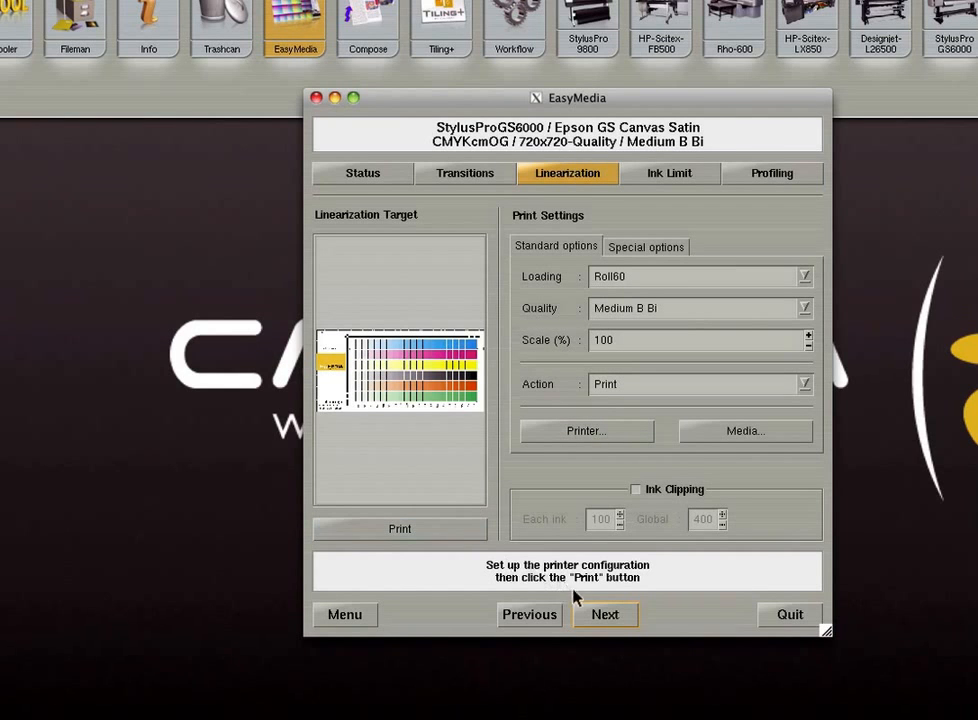
click(603, 614)
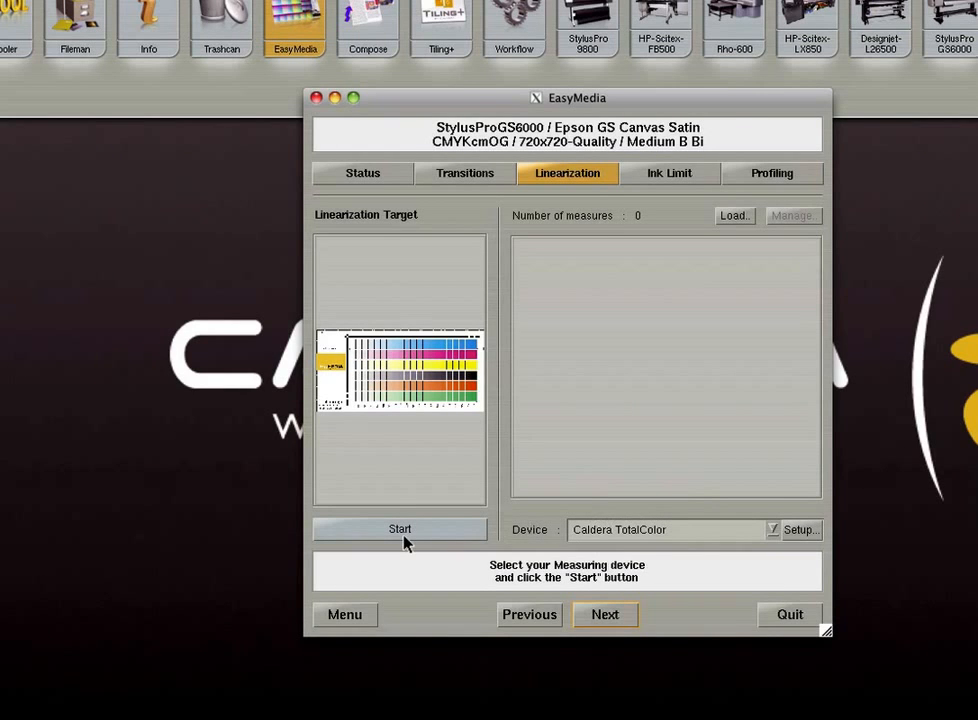
click(609, 612)
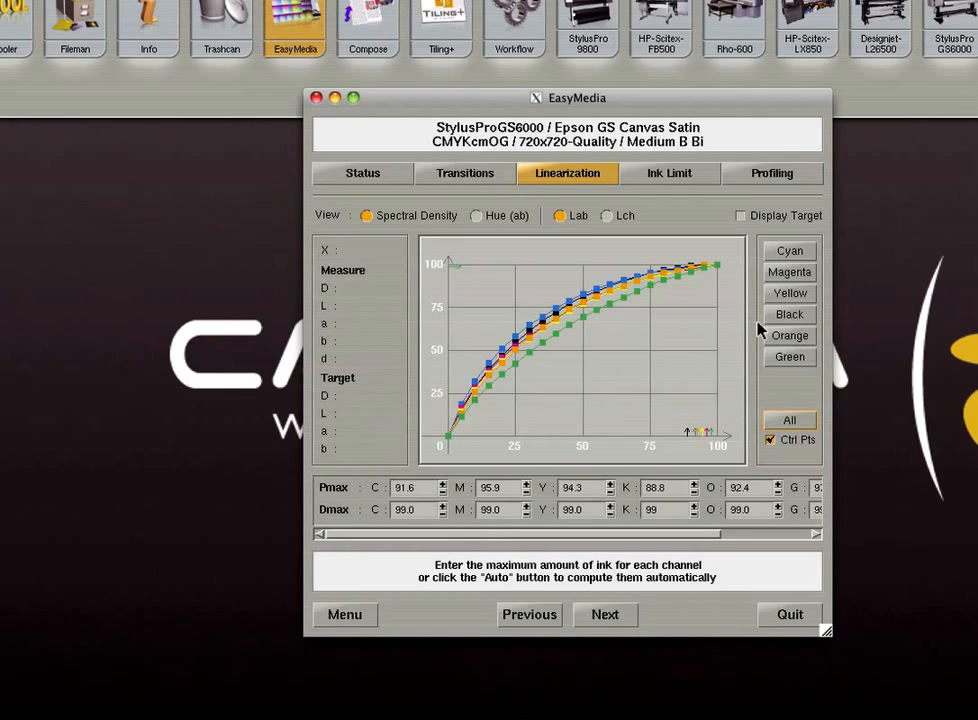
Step: Review the cyan, magenta and yellow density curves, lower the black ink's maximum point, and check the linearization curves as numbers and graph
click(803, 258)
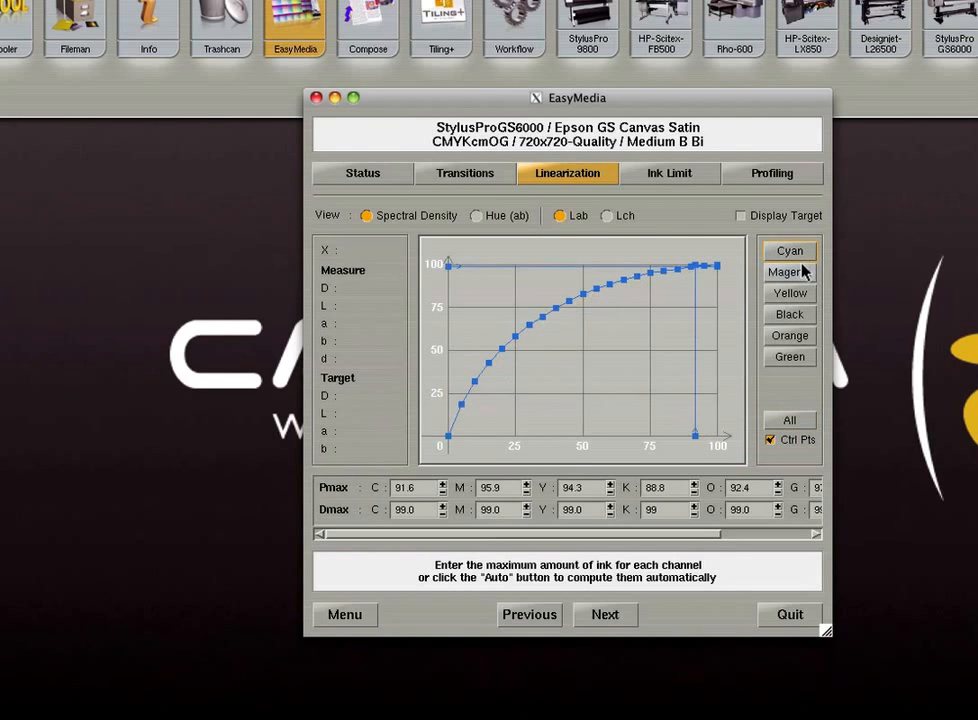
click(804, 274)
click(798, 297)
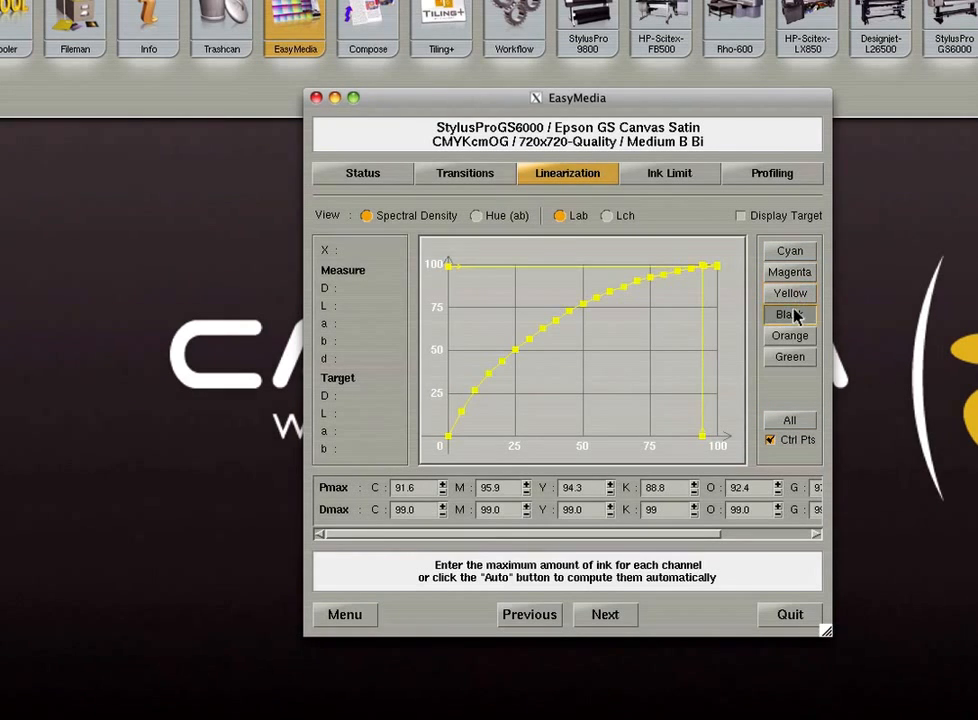
click(795, 315)
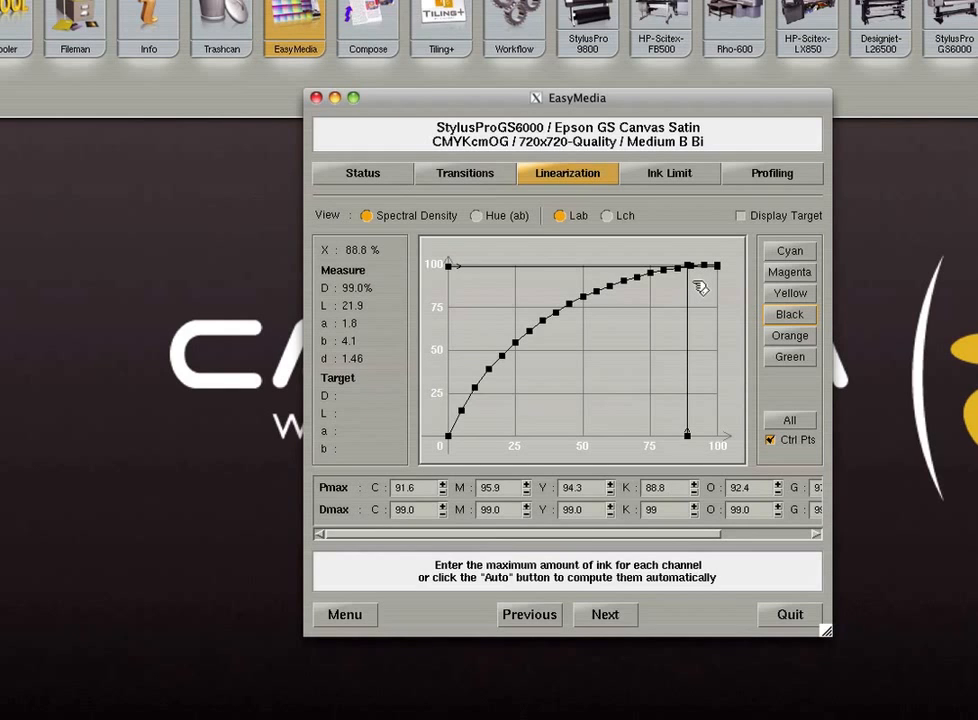
drag(700, 288, 670, 287)
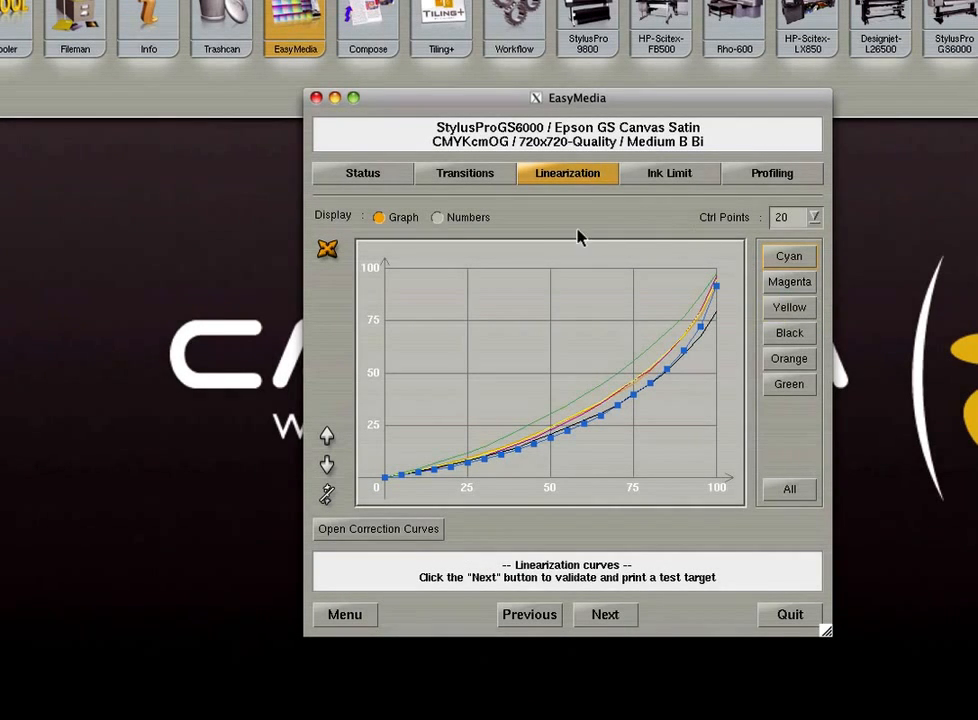
click(467, 217)
click(402, 217)
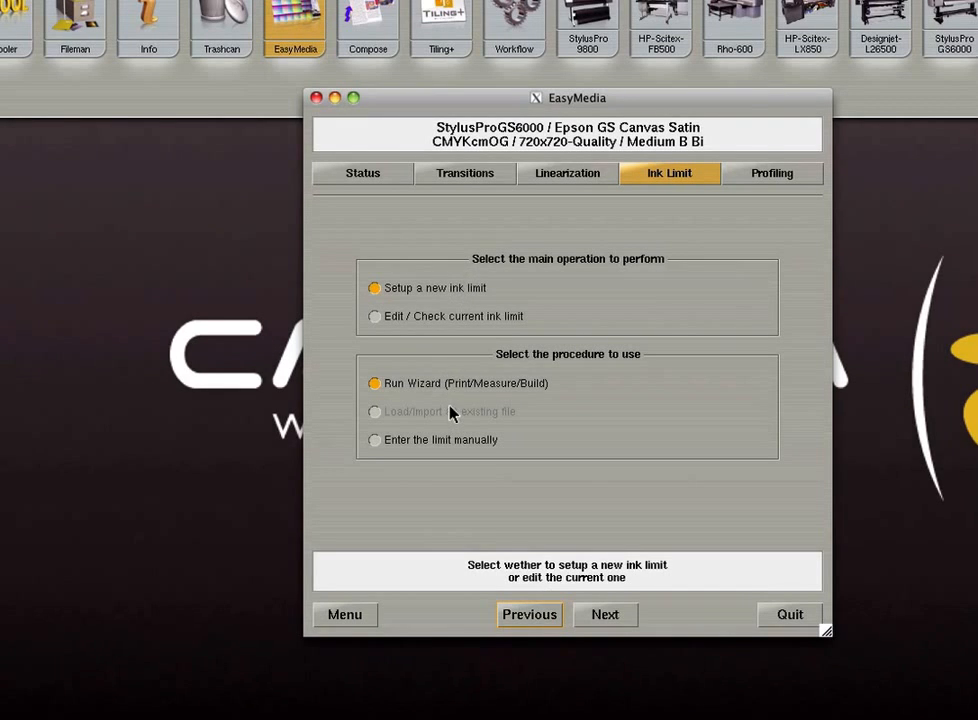
Step: Run the wizard for a new ink limit with the Dynamic Big Target and continue past the Roll60, Medium B Bi print settings
click(624, 616)
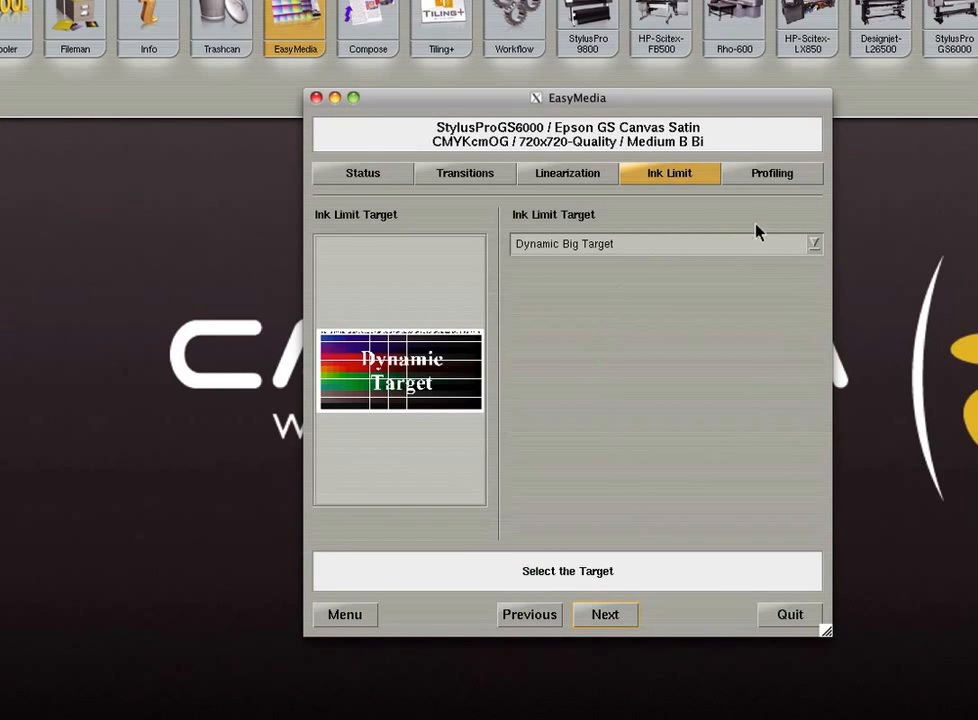
click(813, 246)
click(813, 246)
click(618, 616)
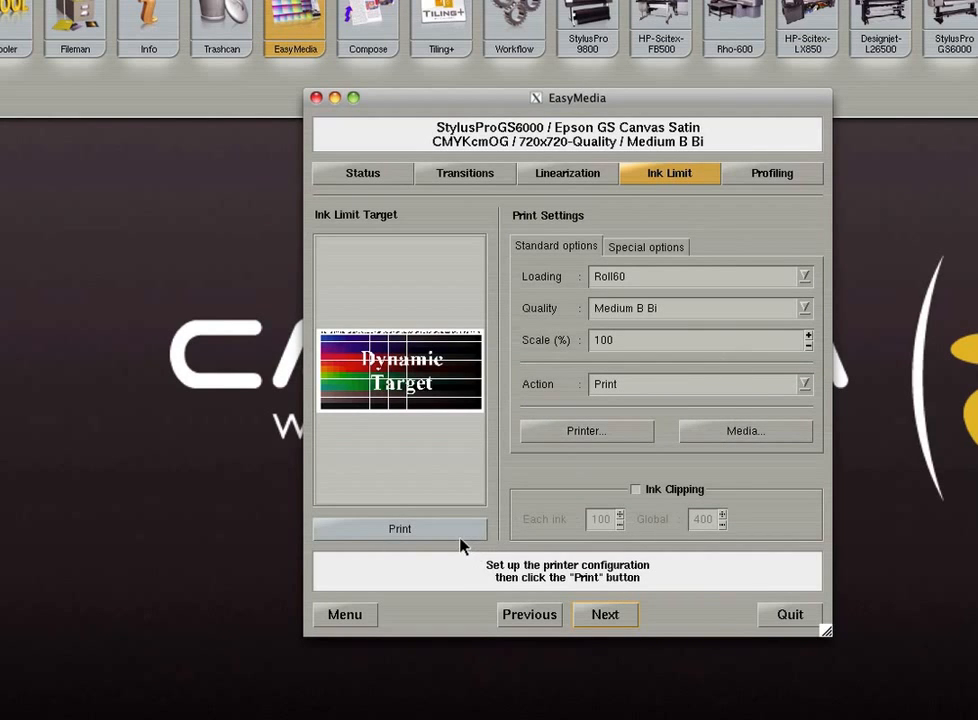
click(605, 620)
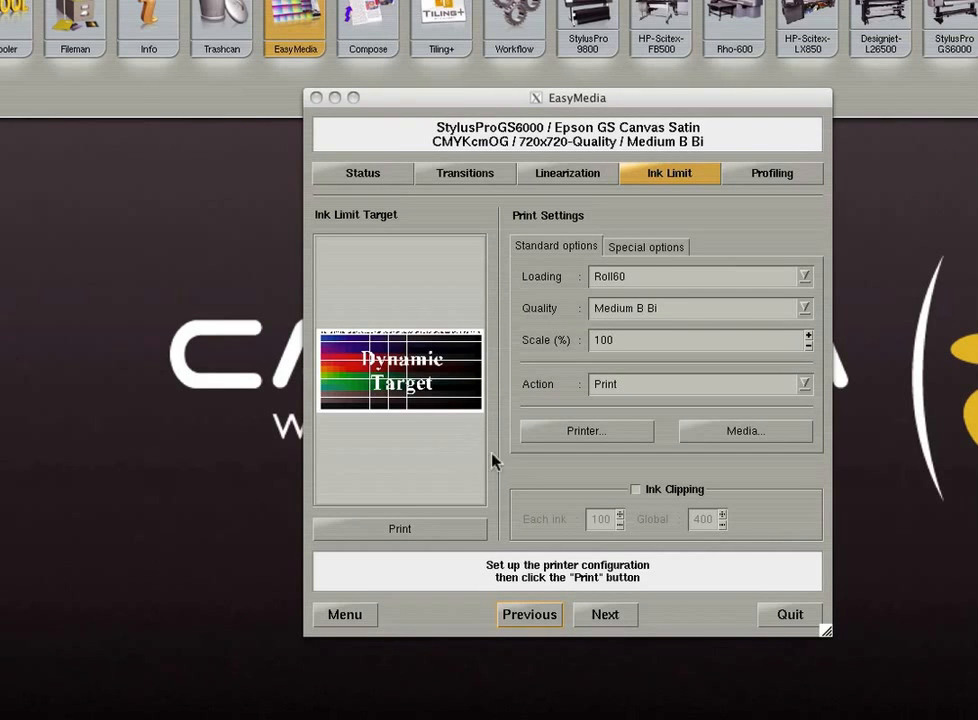
Step: Set the total ink limit to 294% with the black ink preserved, and continue with the option to print a testing target
click(624, 614)
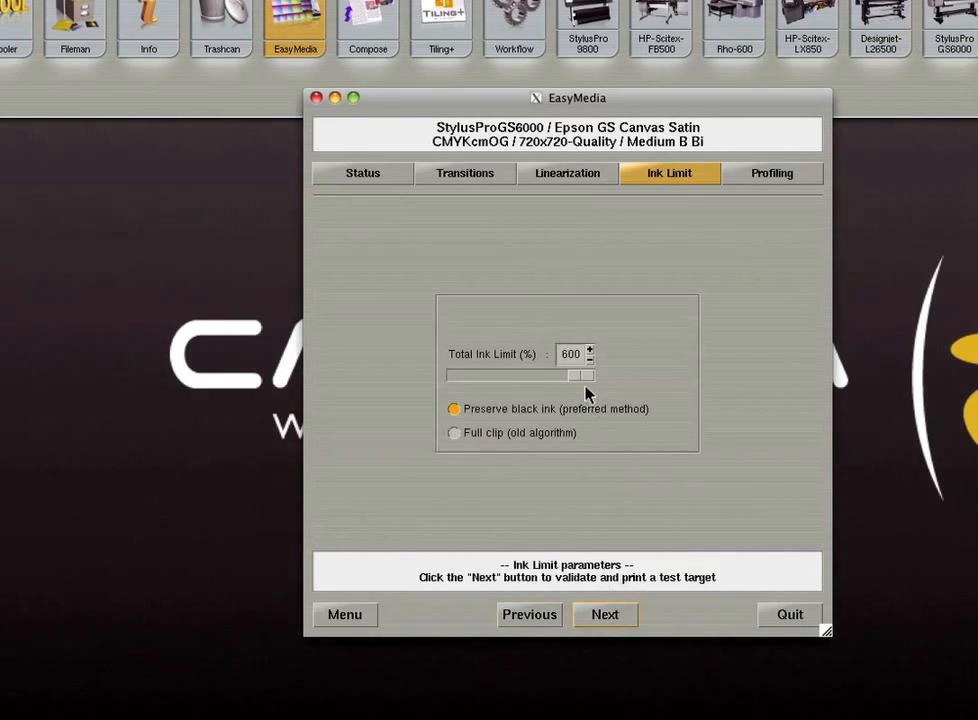
drag(586, 384, 523, 378)
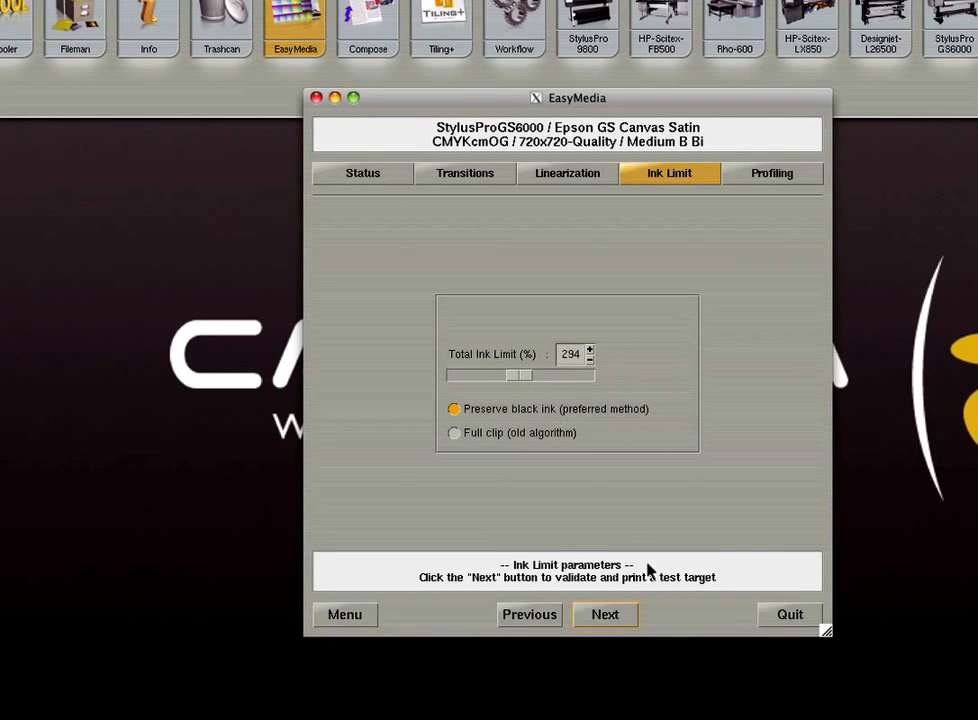
click(606, 614)
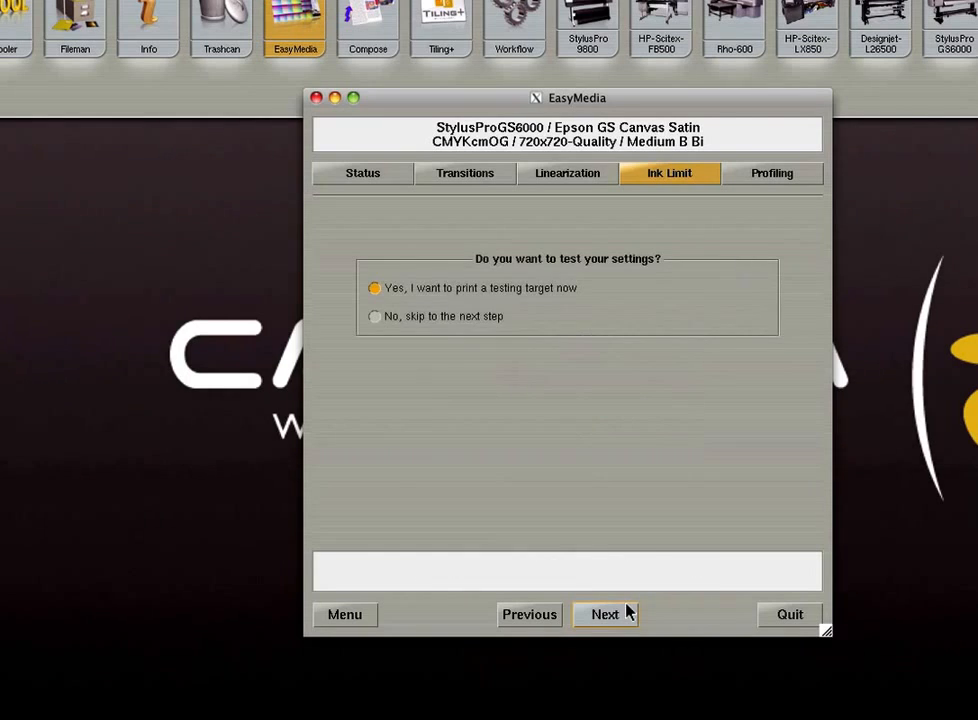
click(628, 614)
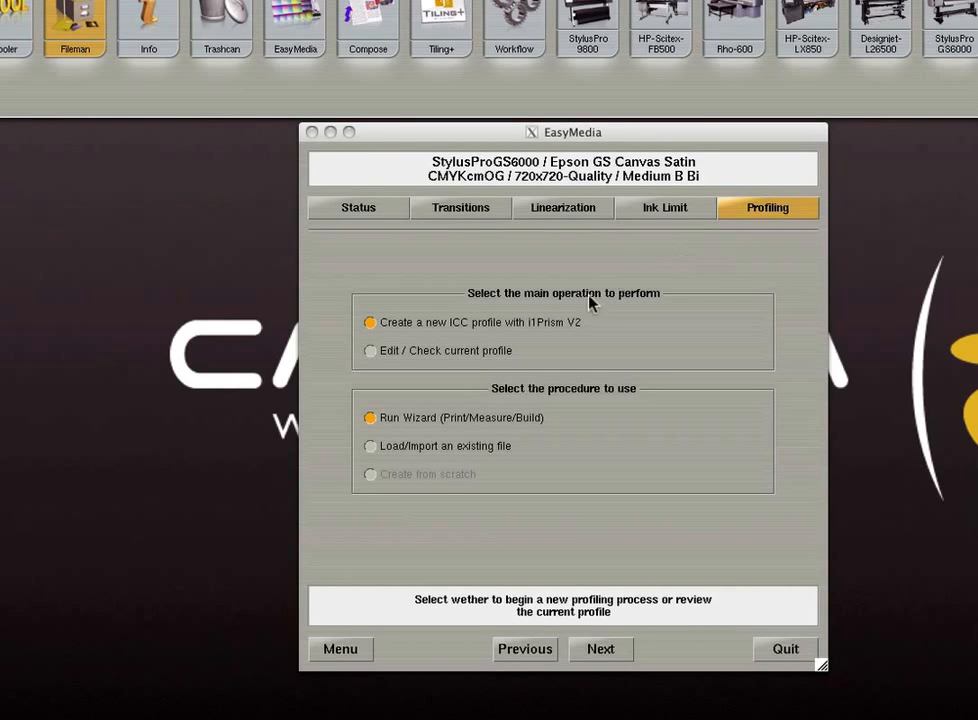
Step: Start the wizard for a new ICC profile with i1Prism V2, using the 3000 patches for 2mm aperture, 2 pages target and Caldera TotalColor
click(418, 333)
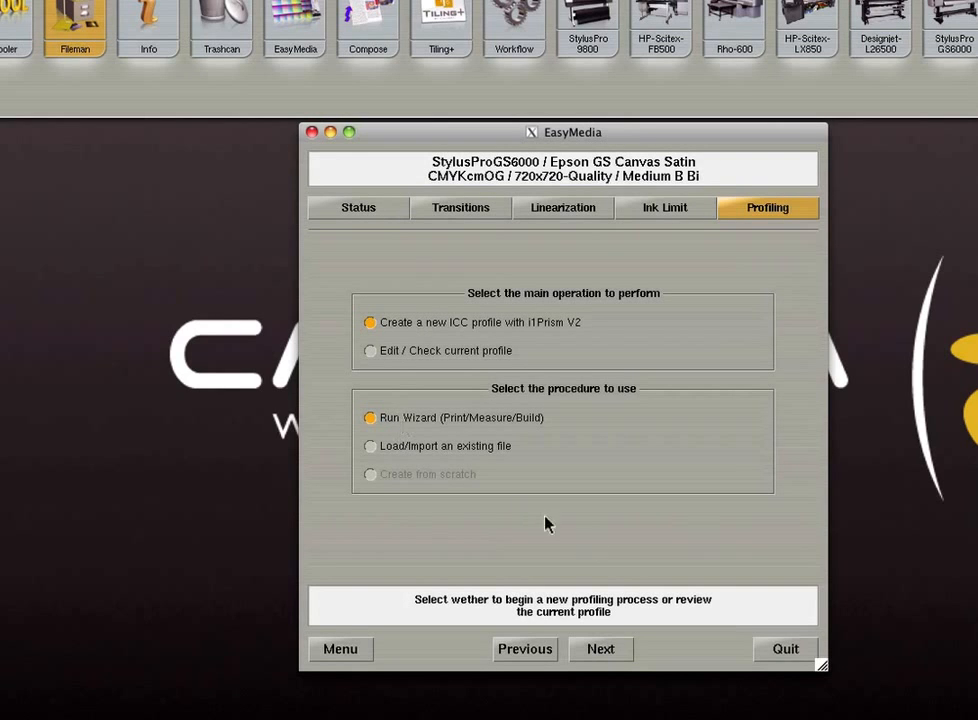
click(590, 651)
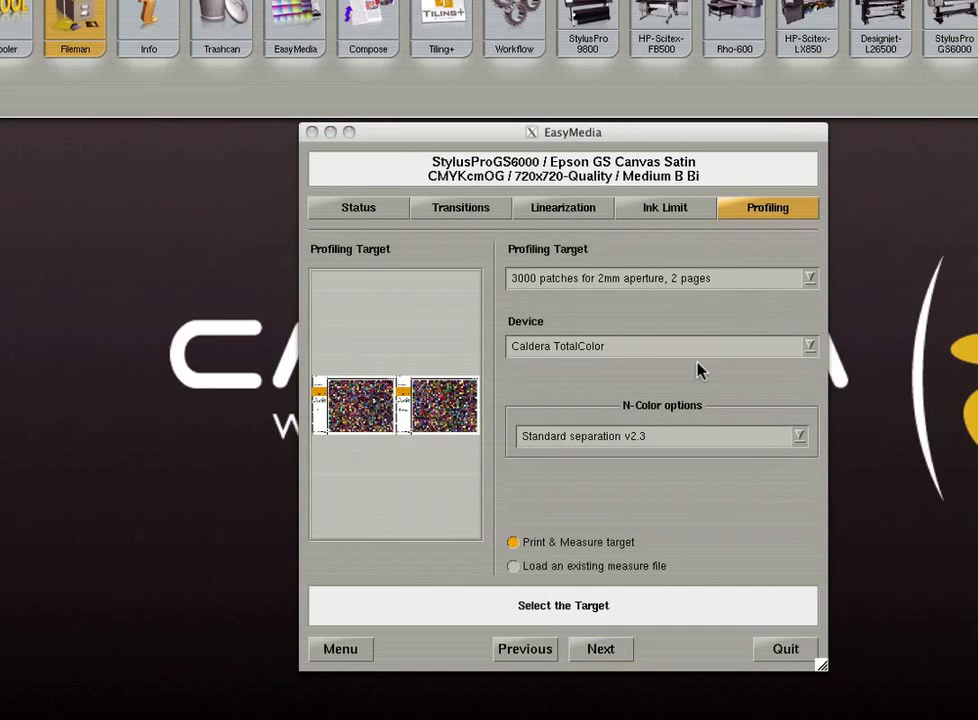
click(810, 343)
click(815, 318)
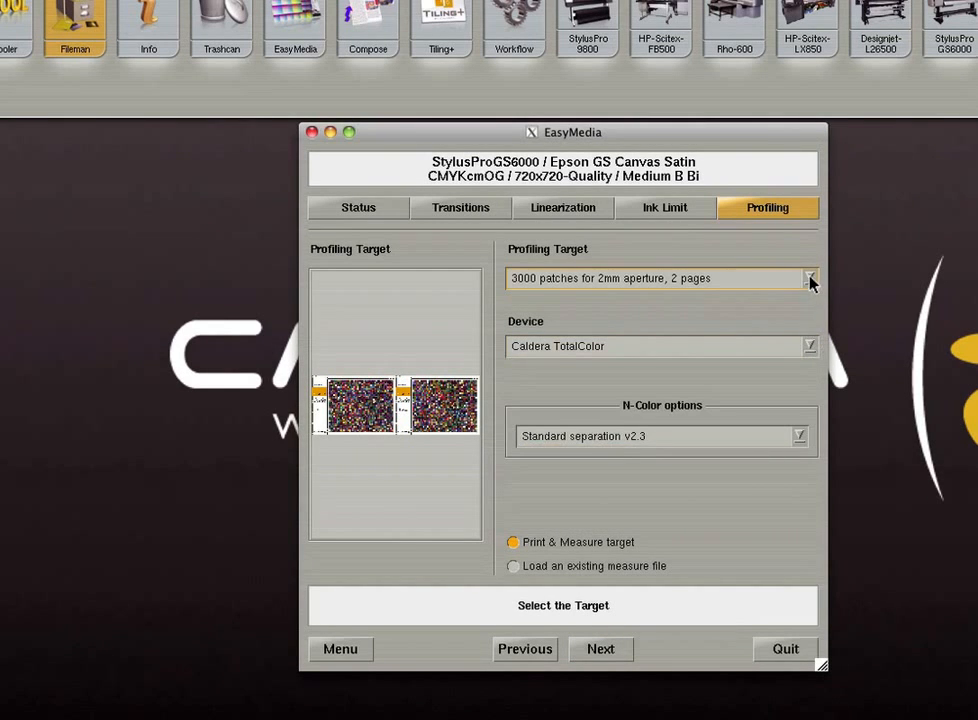
click(810, 279)
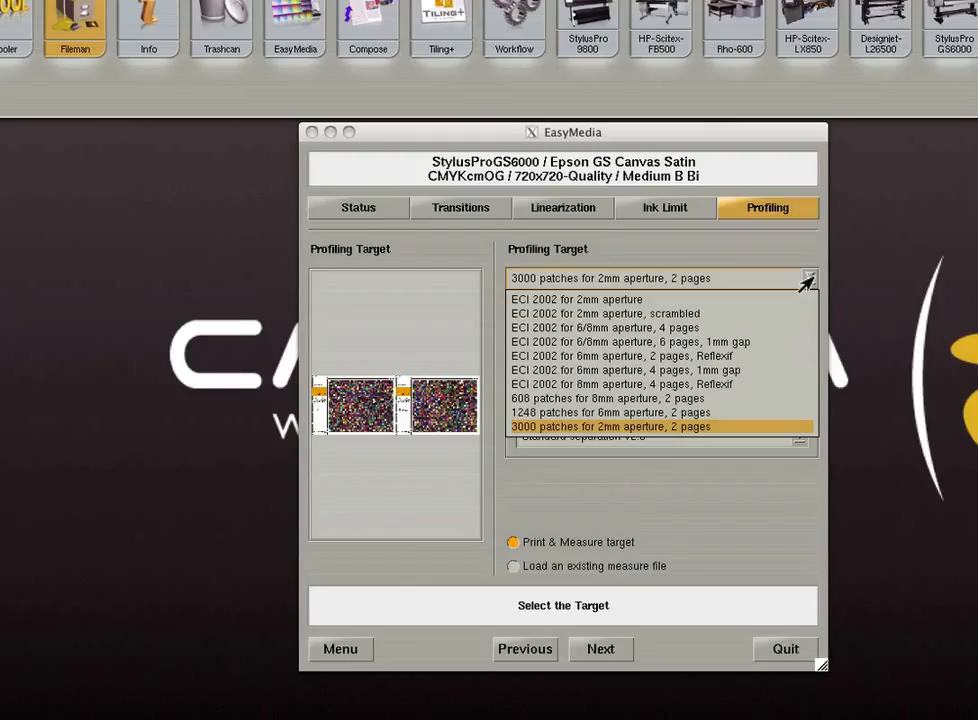
click(690, 428)
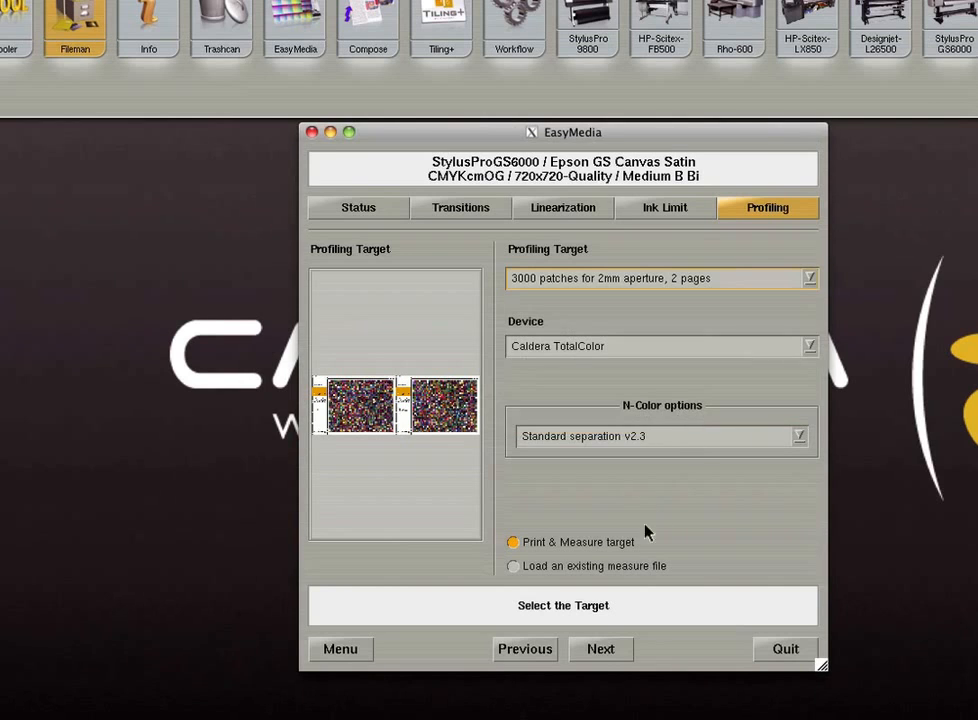
Step: Continue past the Roll60, Medium B Bi print settings and accept a Medium profile size with Default gamut mapping and Balanced smoothness/accuracy
click(600, 649)
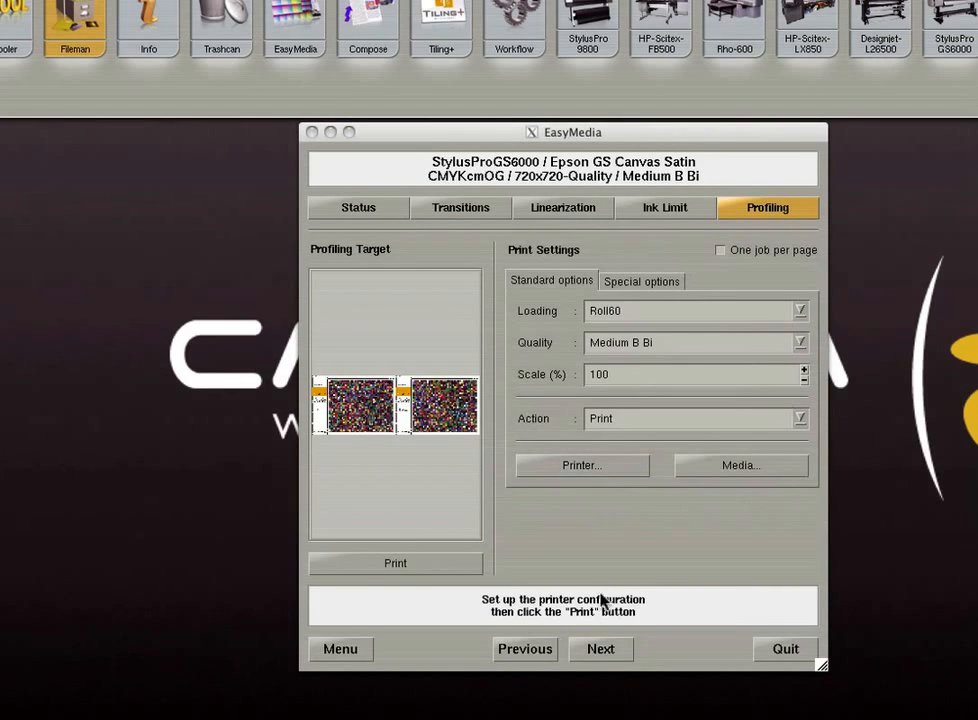
click(604, 648)
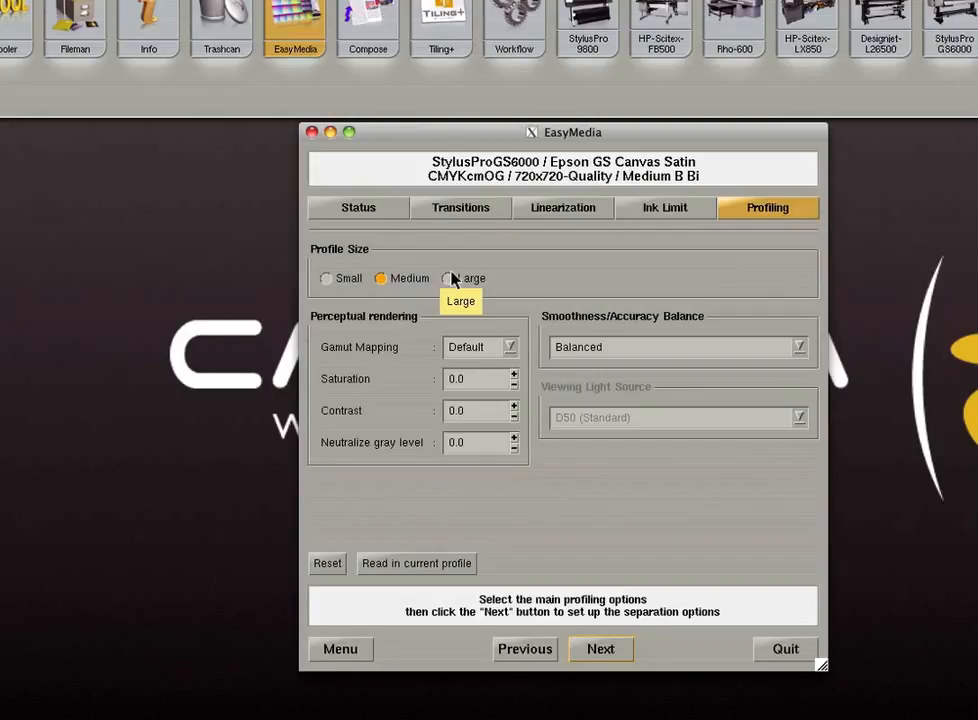
click(509, 348)
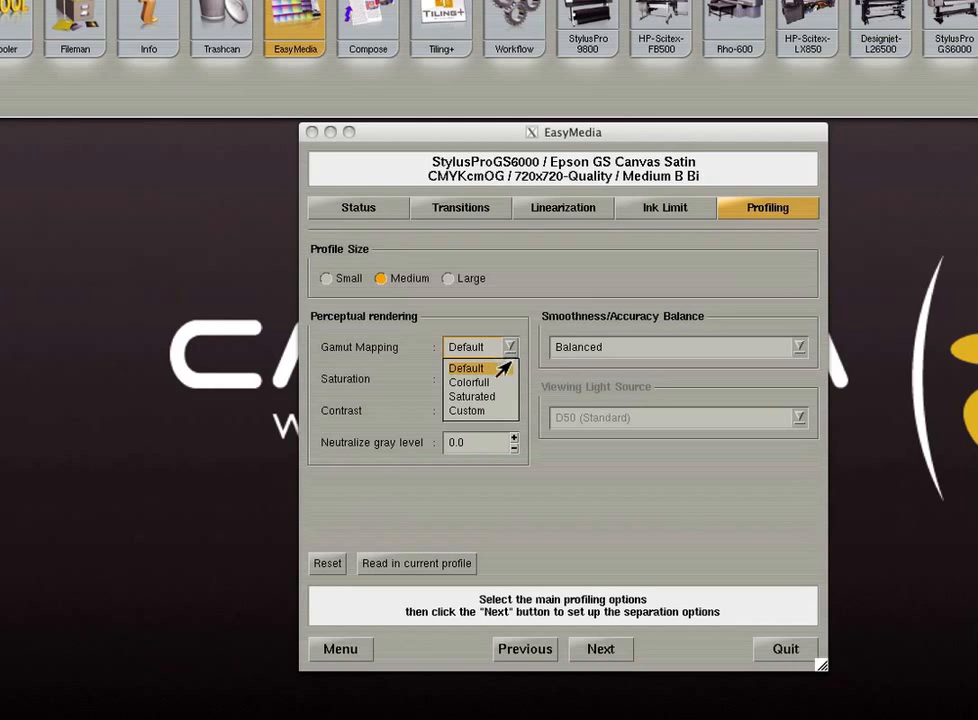
click(492, 382)
click(510, 348)
click(480, 368)
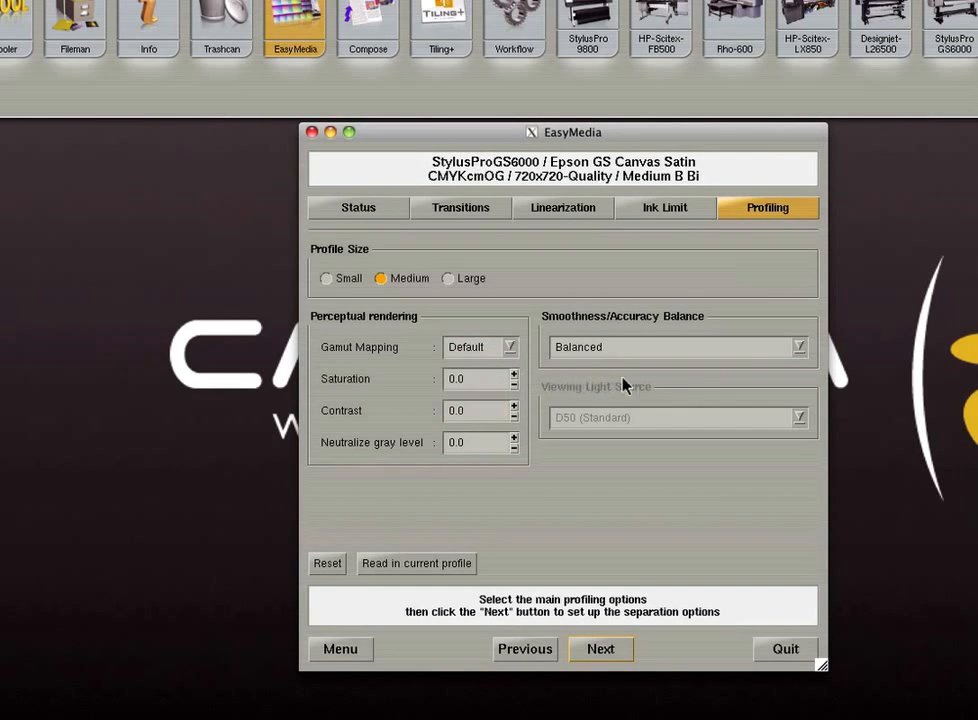
click(800, 348)
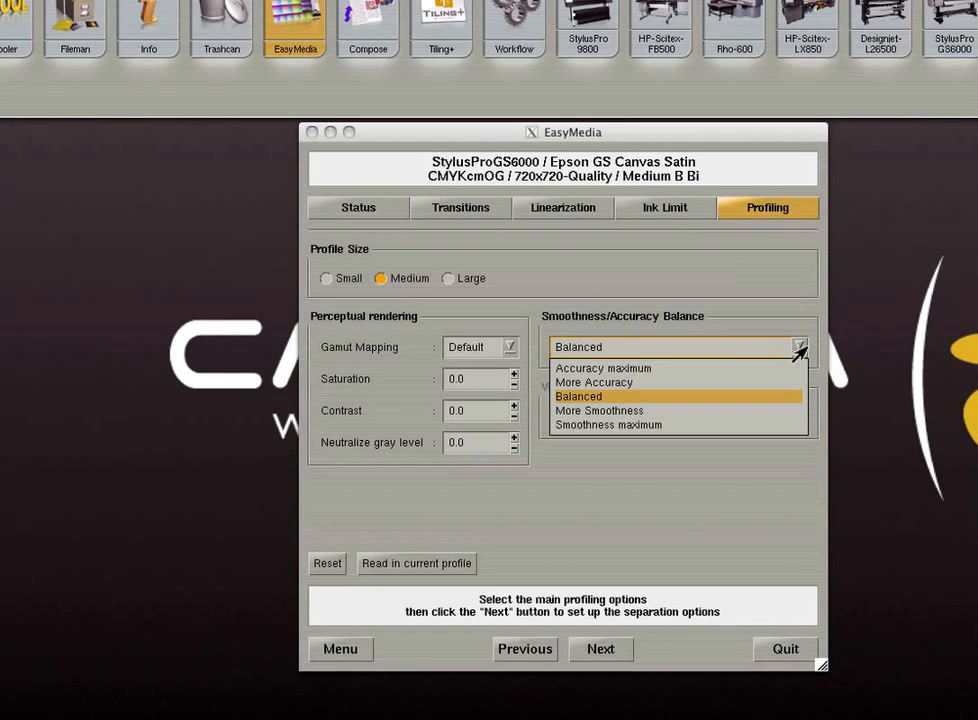
click(769, 341)
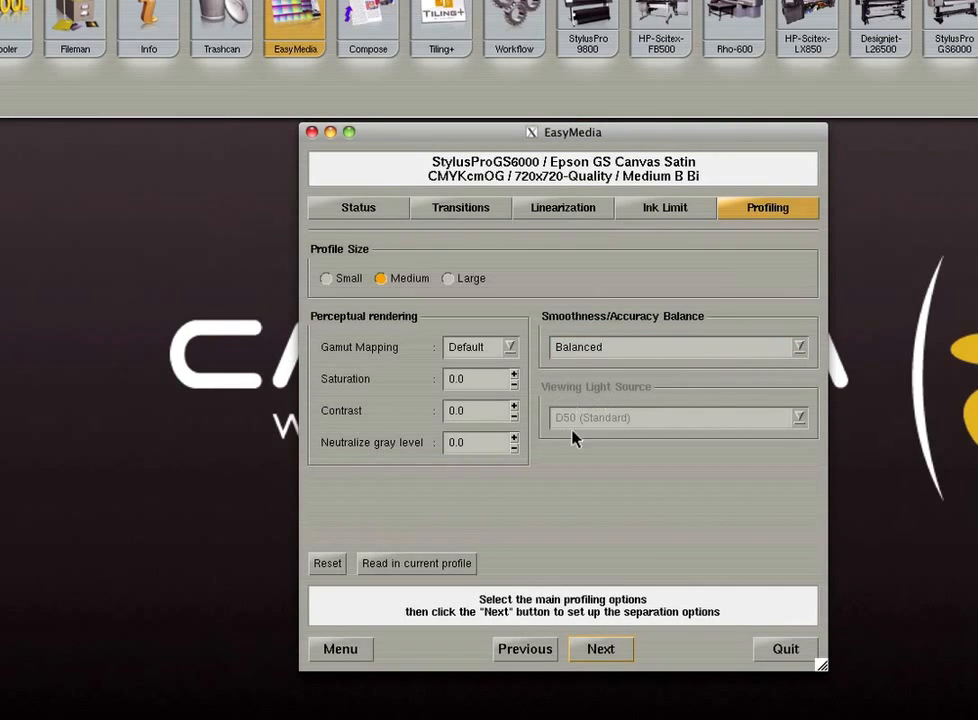
click(601, 649)
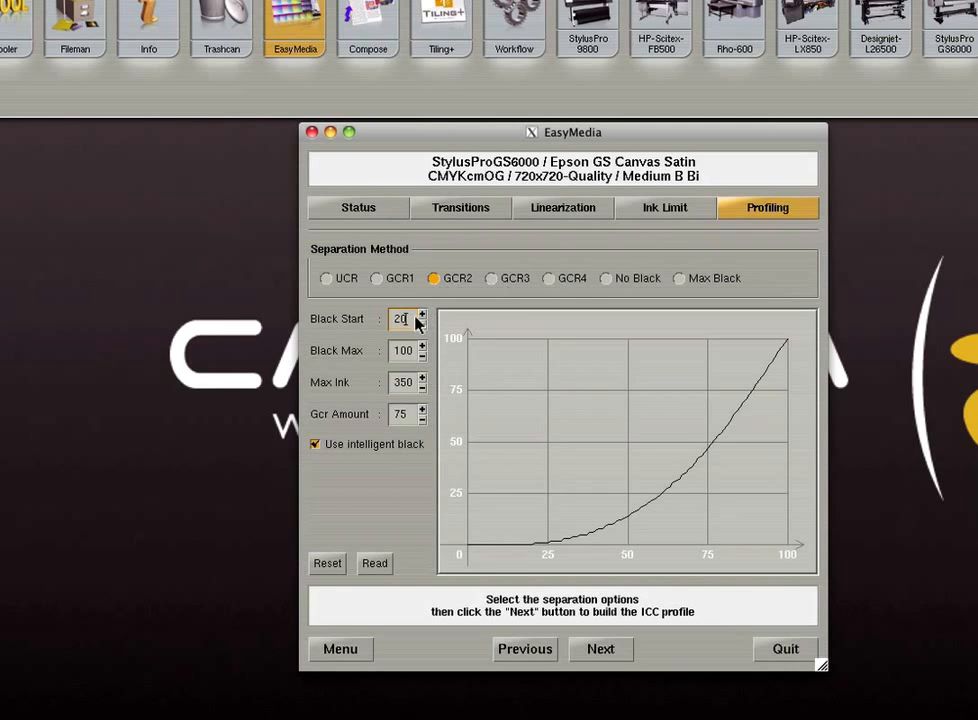
Step: Try the Max Black separation method with Black Start set to 0
mouse_move(417, 322)
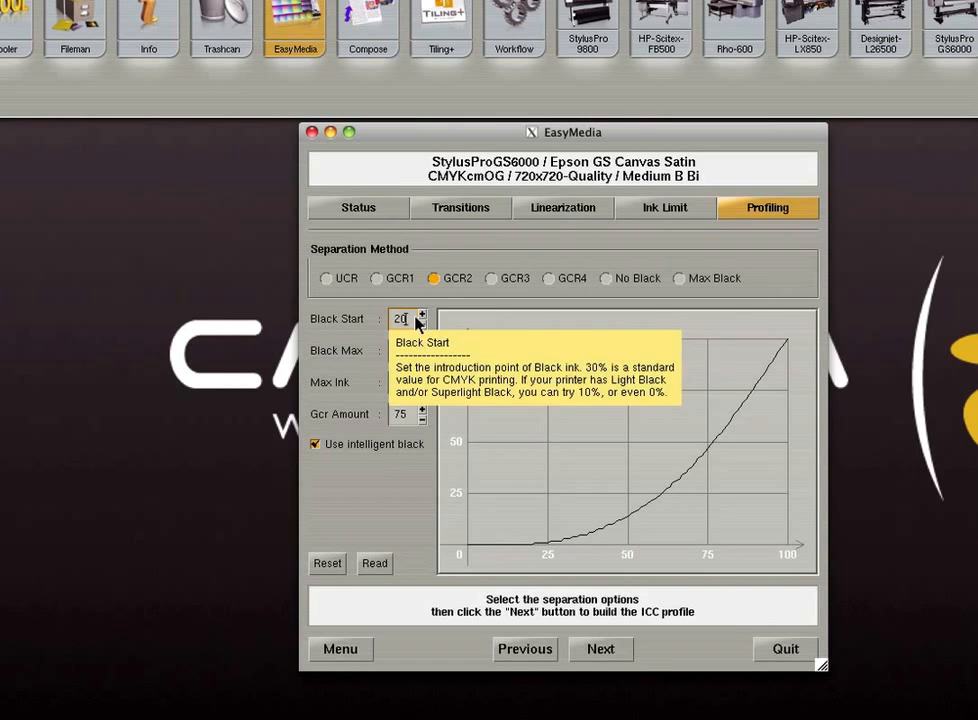
click(706, 280)
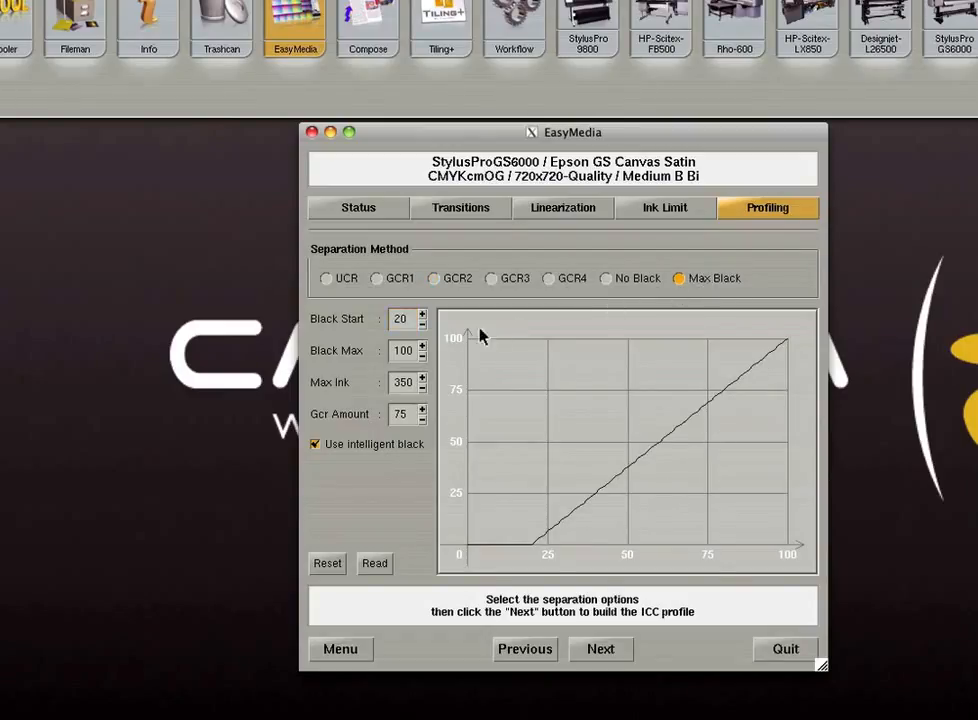
double_click(400, 319)
key(Return)
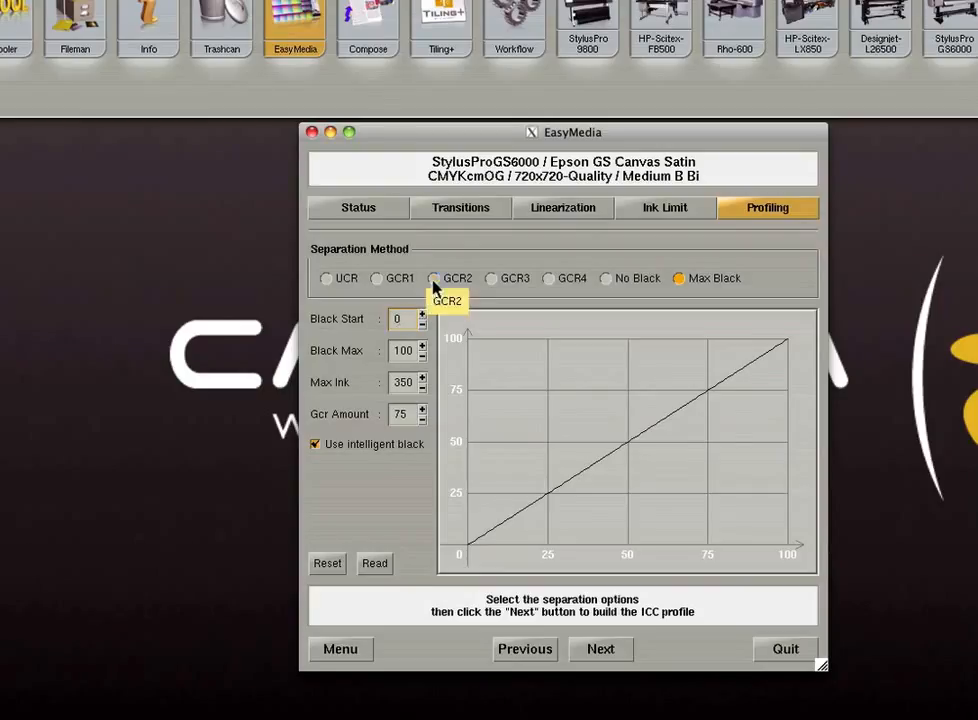
Step: Select the GCR2 separation method with Black Start at 20 and build the ICC profile
click(433, 280)
double_click(403, 328)
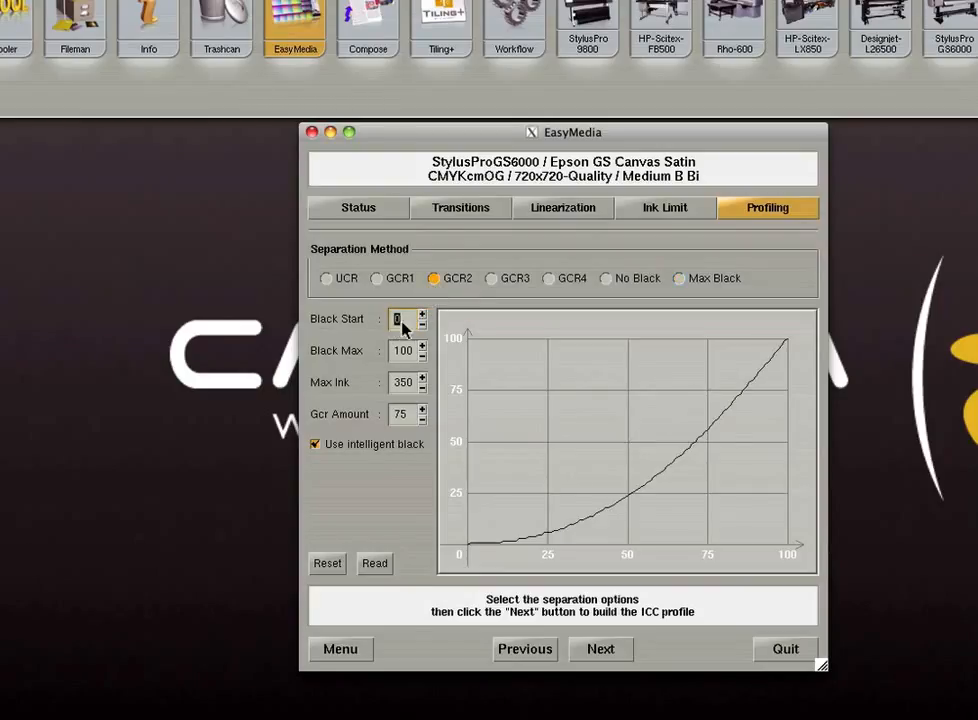
text(20)
key(Return)
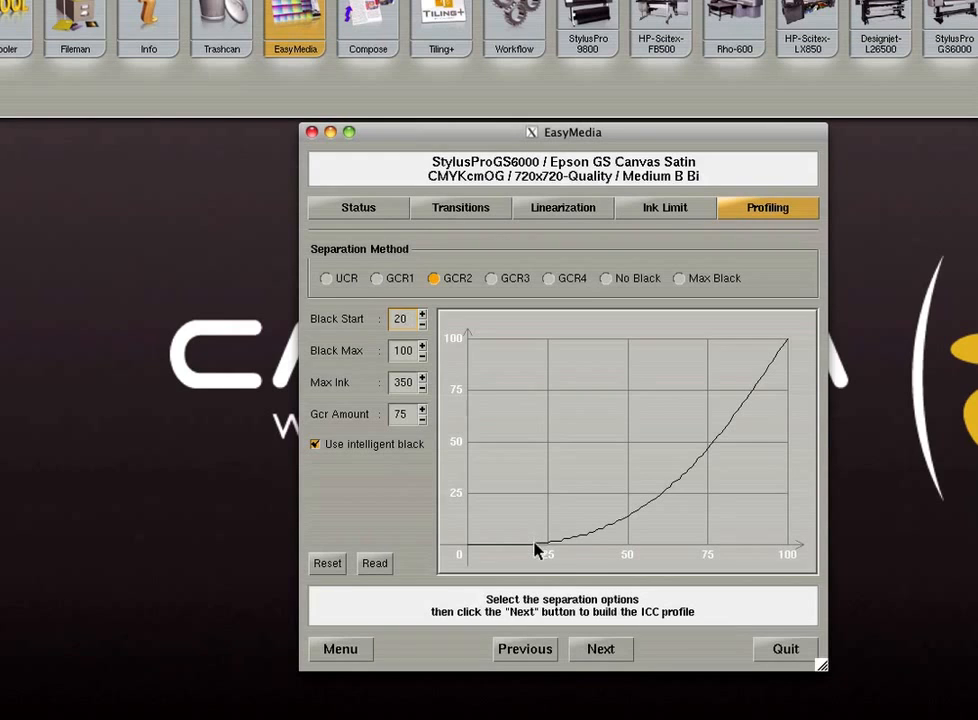
click(593, 649)
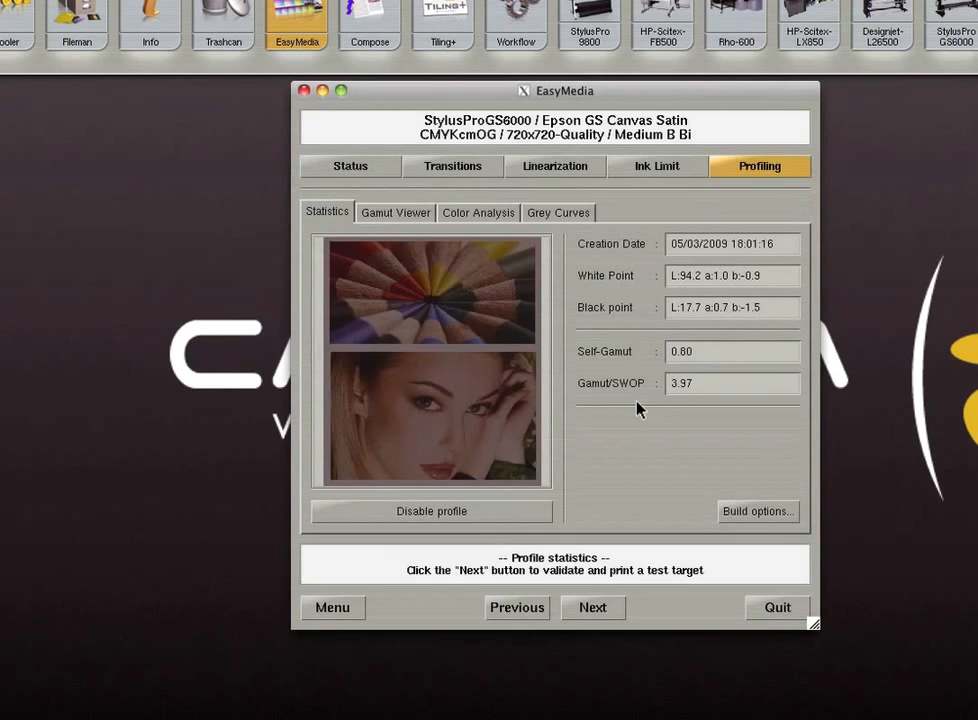
Step: Preview the images with the profile disabled and re-enabled, and compare its gamut with the StylusPro9800 Canvas CMYK / 720 profile
click(366, 516)
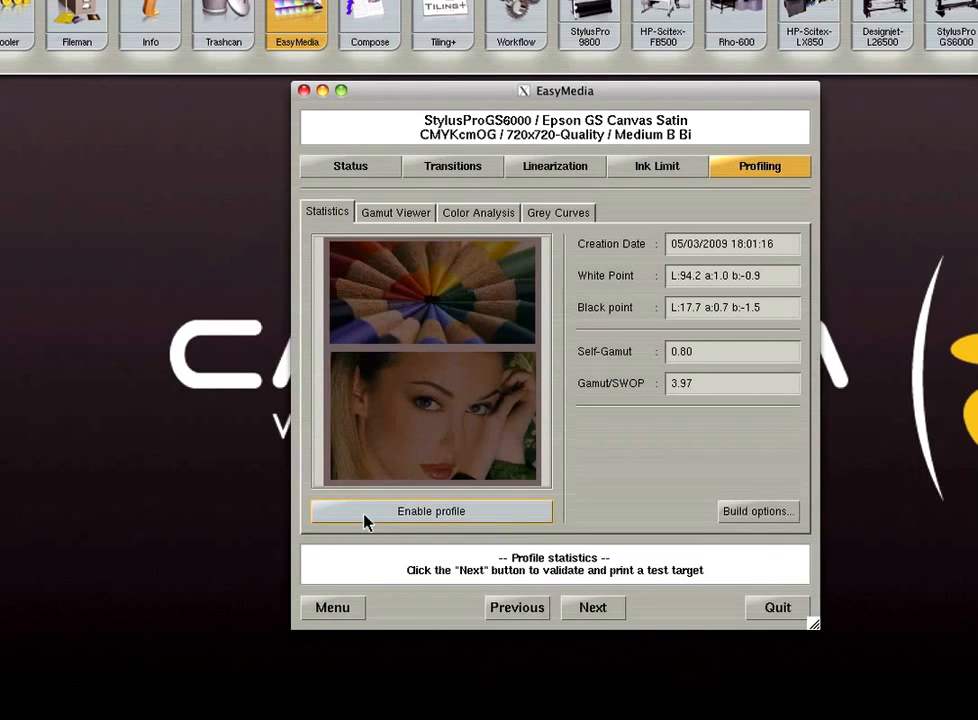
click(366, 516)
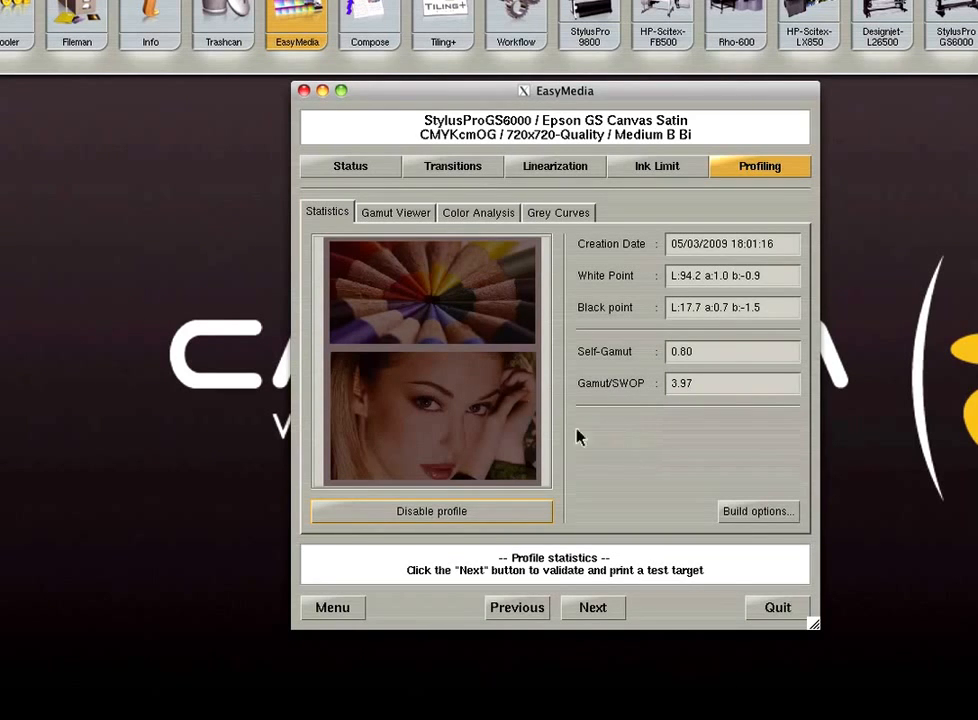
click(420, 213)
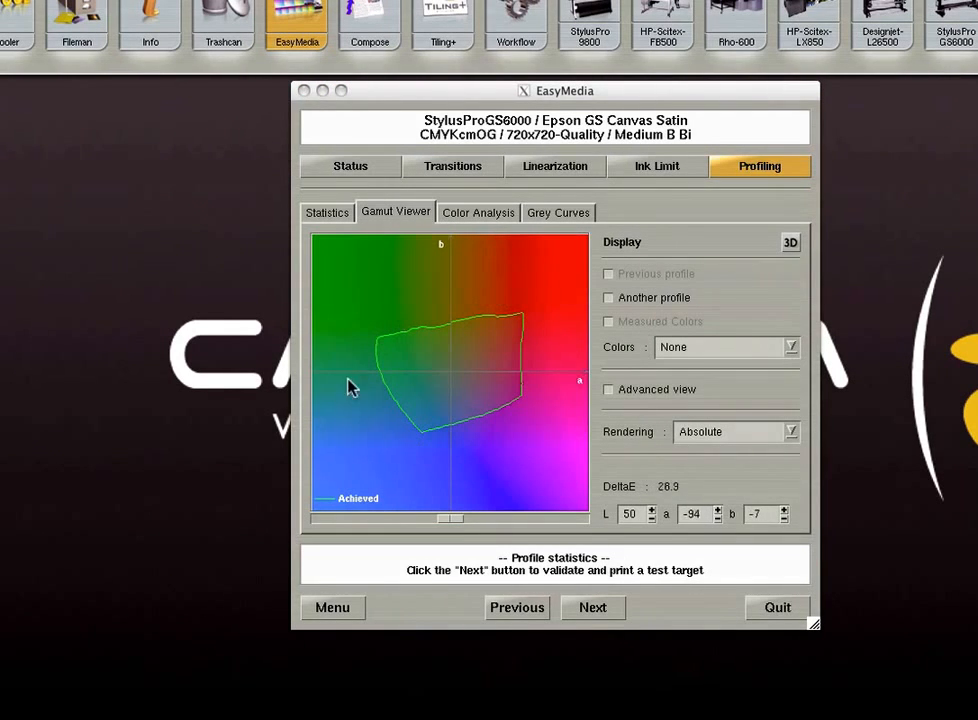
click(613, 298)
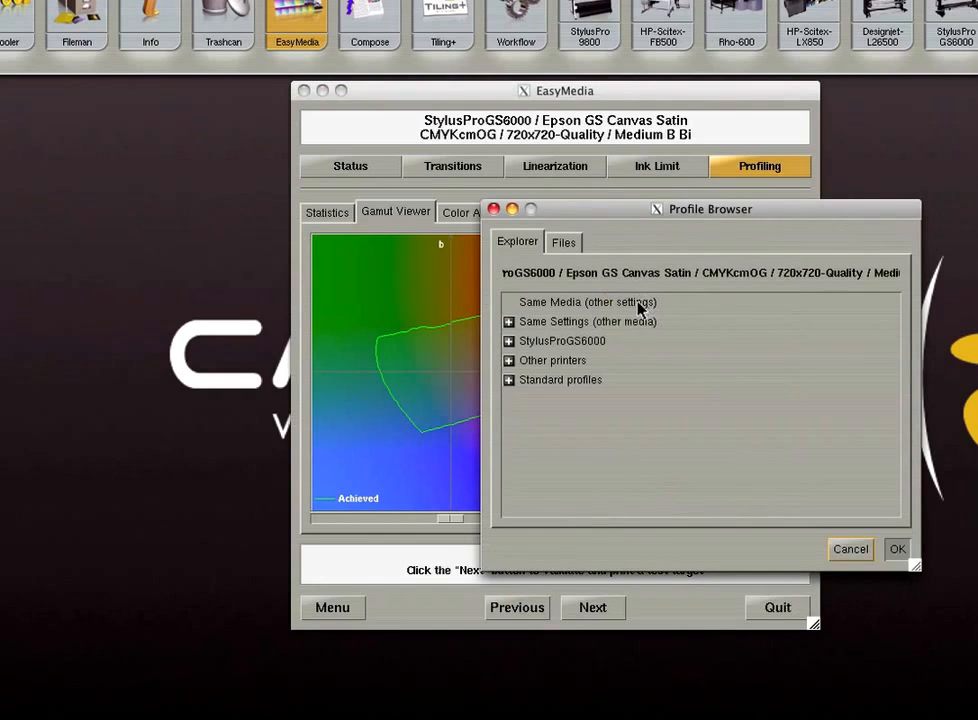
click(509, 360)
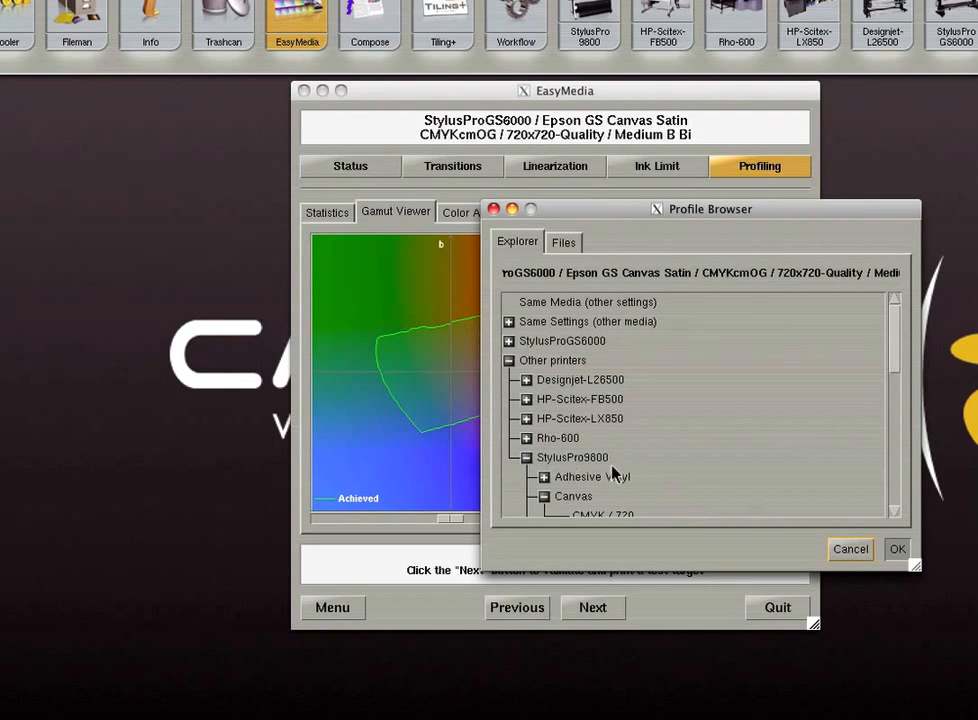
scroll(638, 476, down, 1)
scroll(638, 476, down, 2)
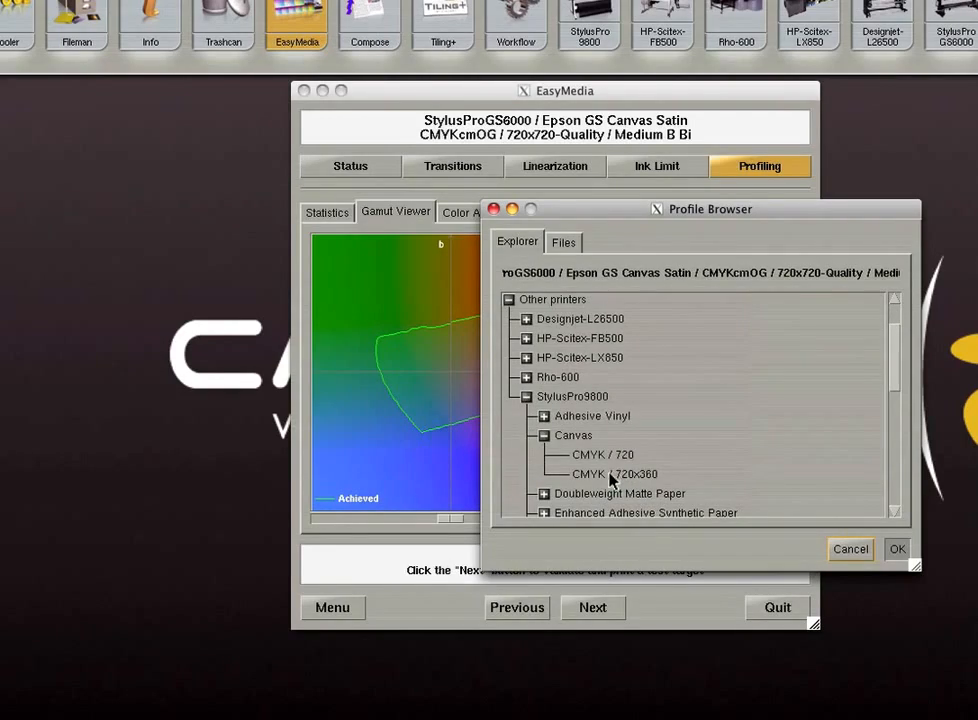
click(573, 455)
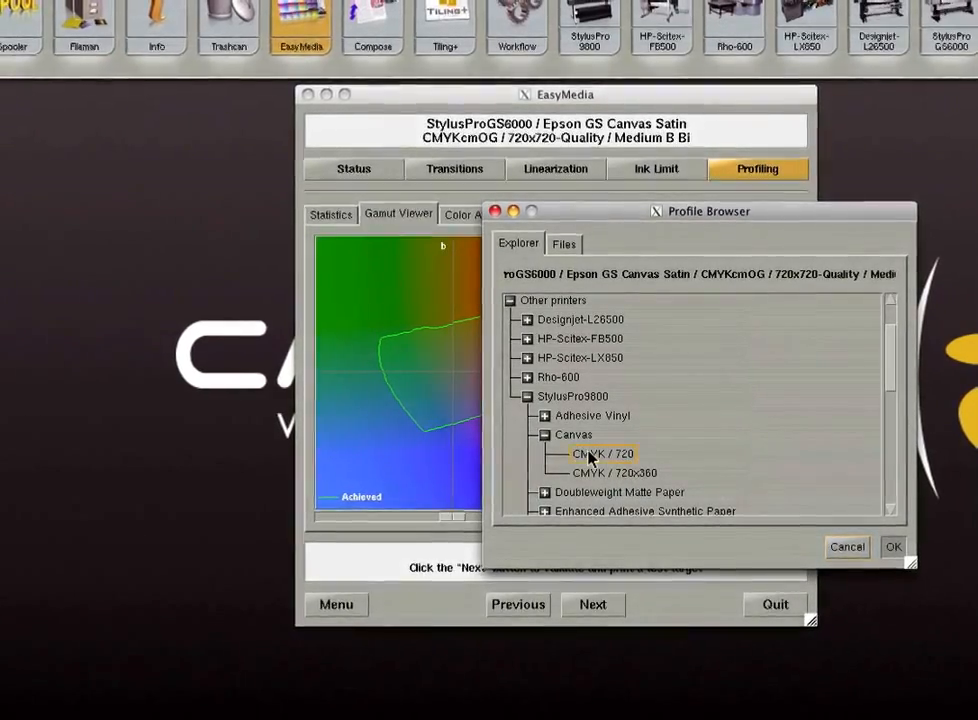
click(880, 540)
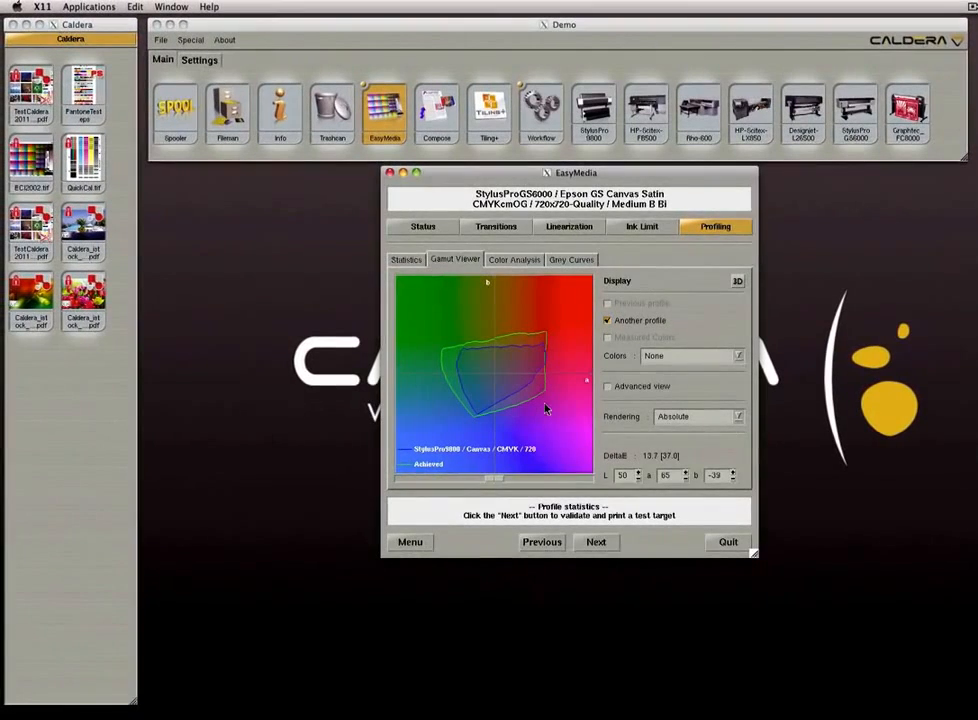
Step: Inspect the two profiles' gamuts in the rotated 3D view, and close that view
click(729, 282)
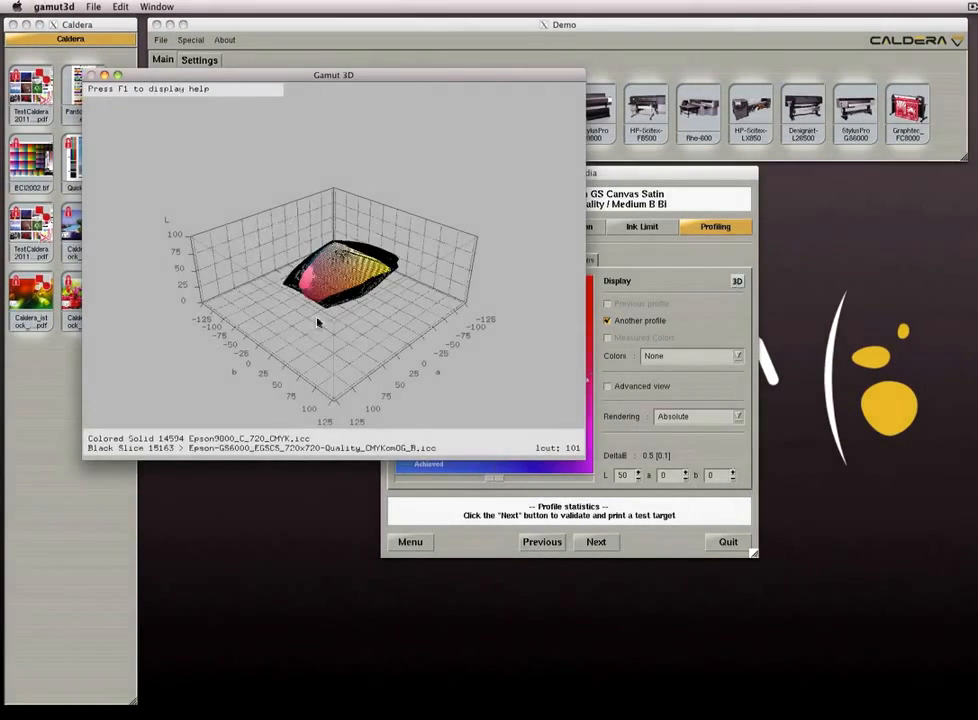
drag(319, 321, 137, 122)
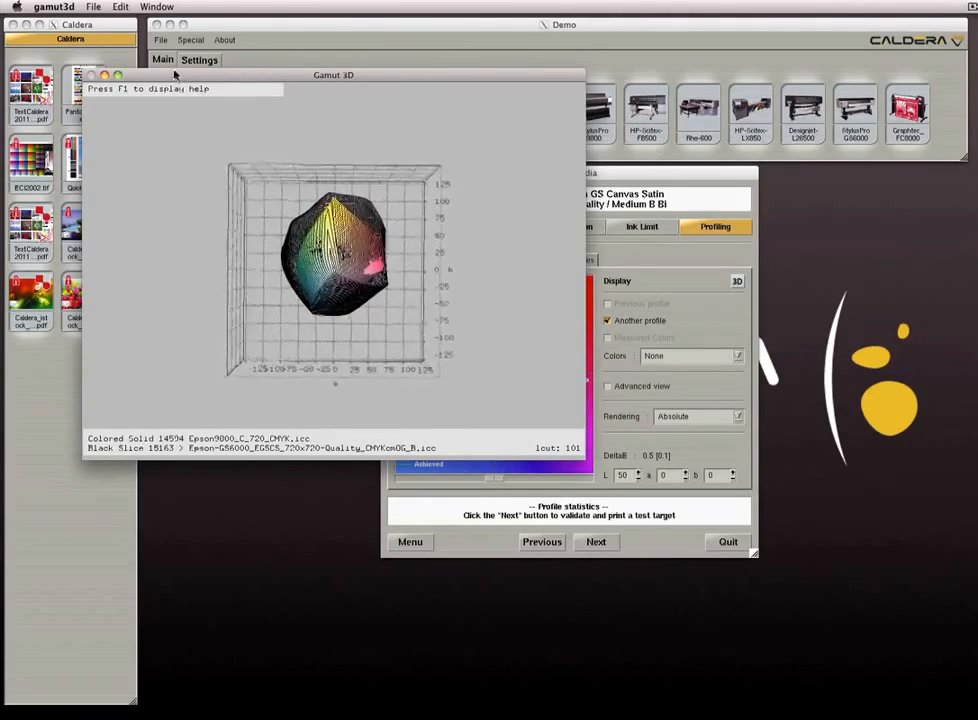
click(92, 75)
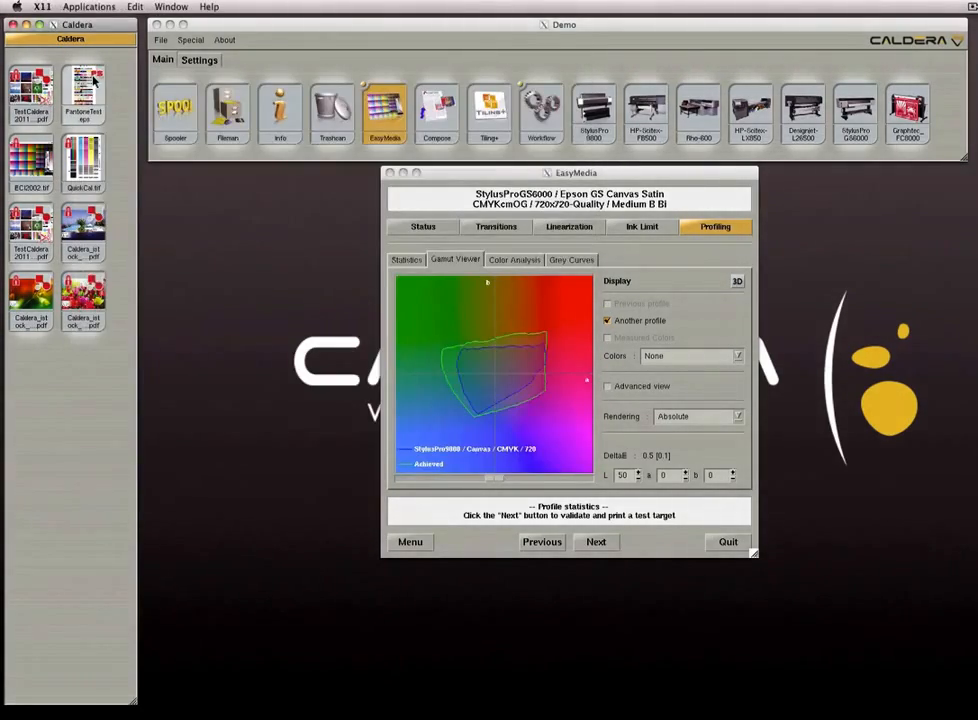
Step: Choose to print a testing target and use TestCaldera2011_V0.9.pdf from the image bar as the checking target
click(597, 543)
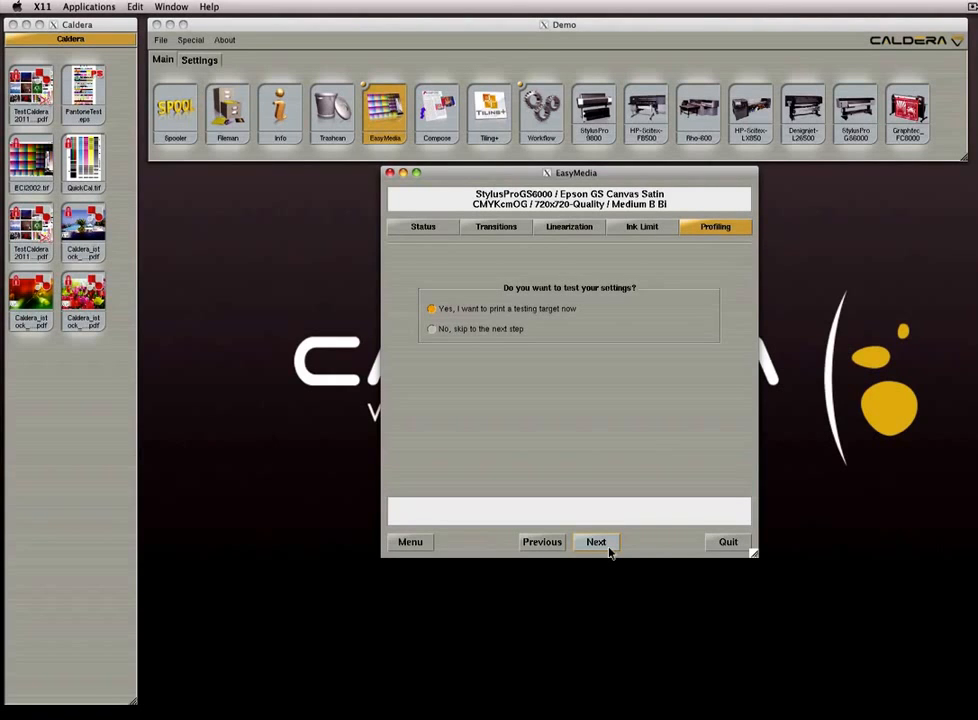
click(600, 543)
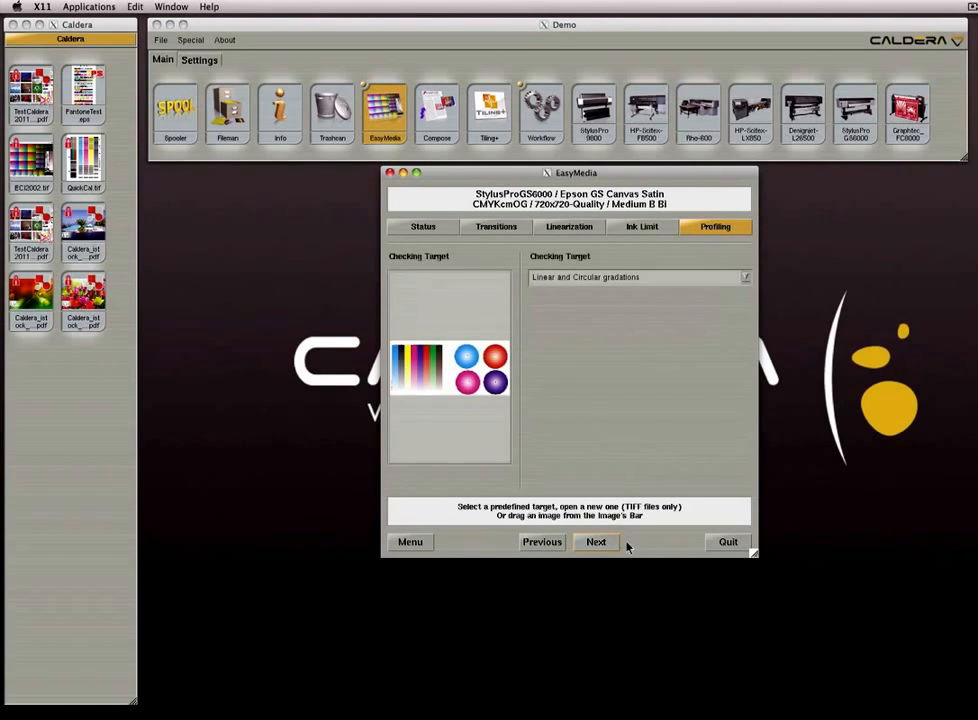
drag(72, 215, 450, 370)
drag(41, 232, 480, 386)
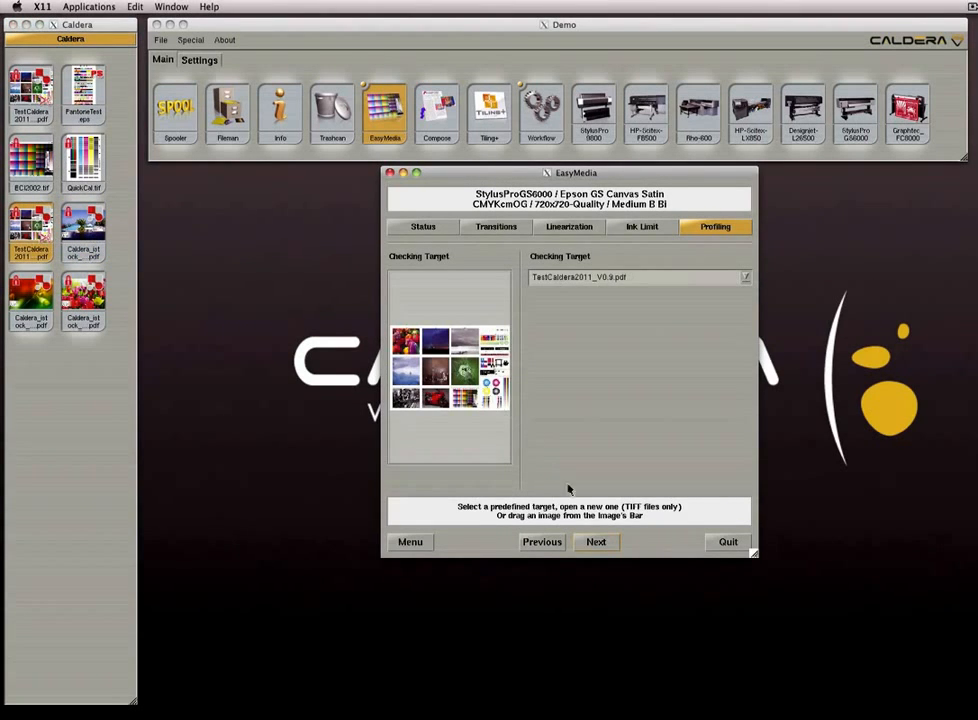
click(598, 545)
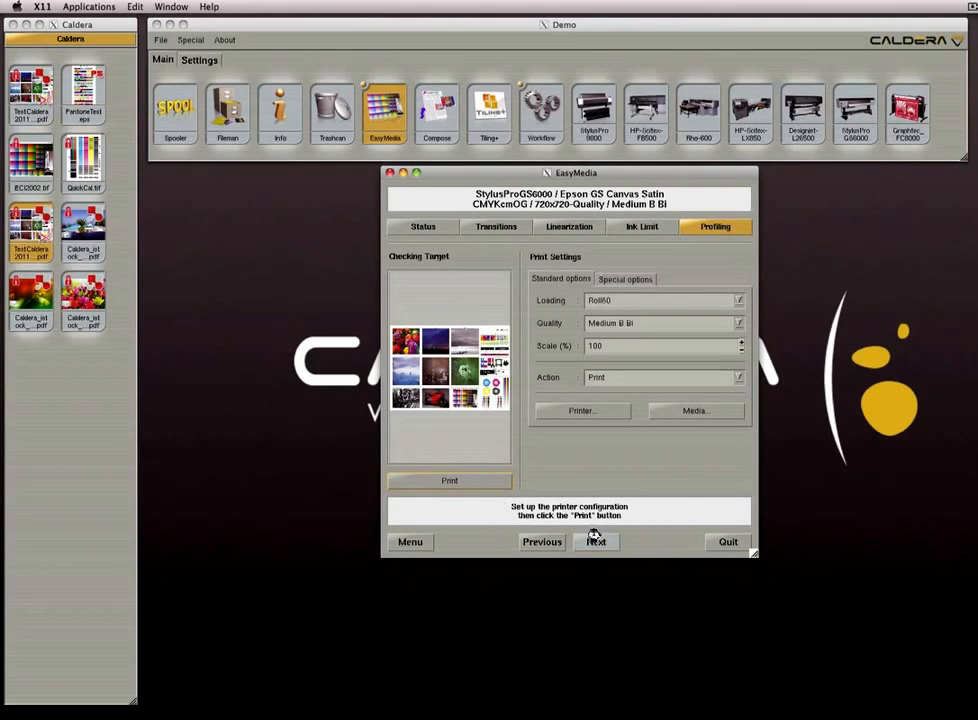
Step: Continue past the checking target's print settings and mark the test results as satisfactory to finish the profiling
click(598, 542)
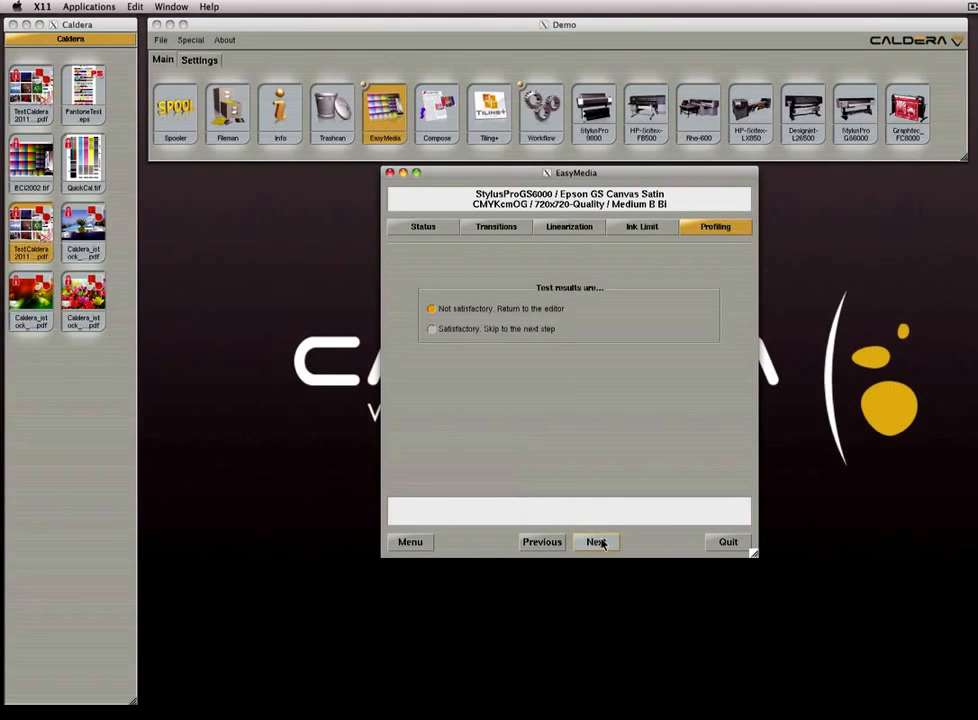
click(490, 331)
click(600, 543)
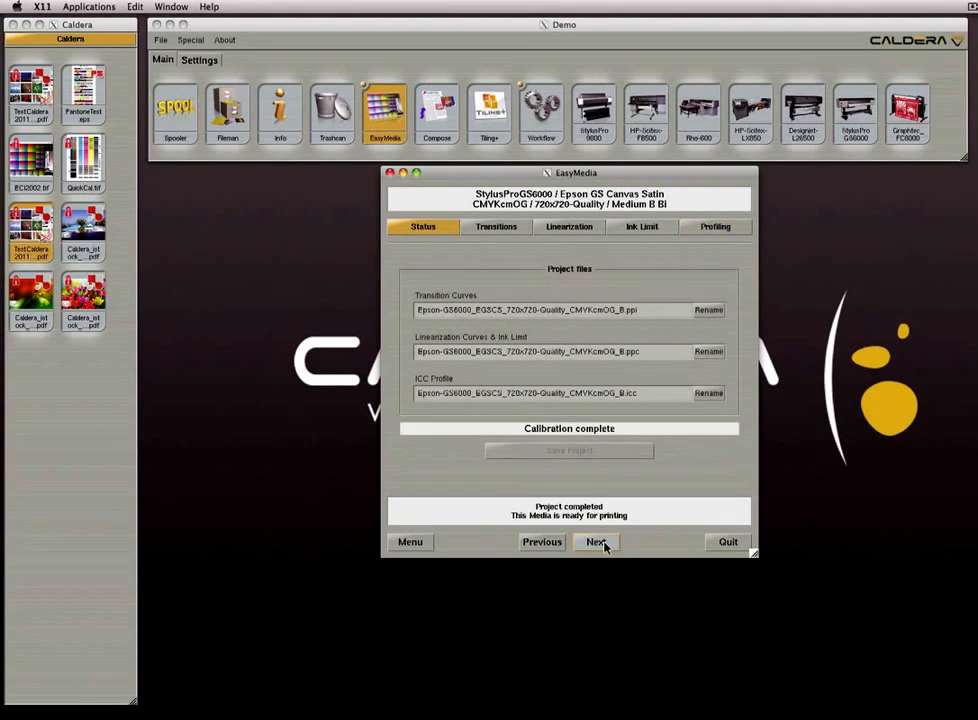